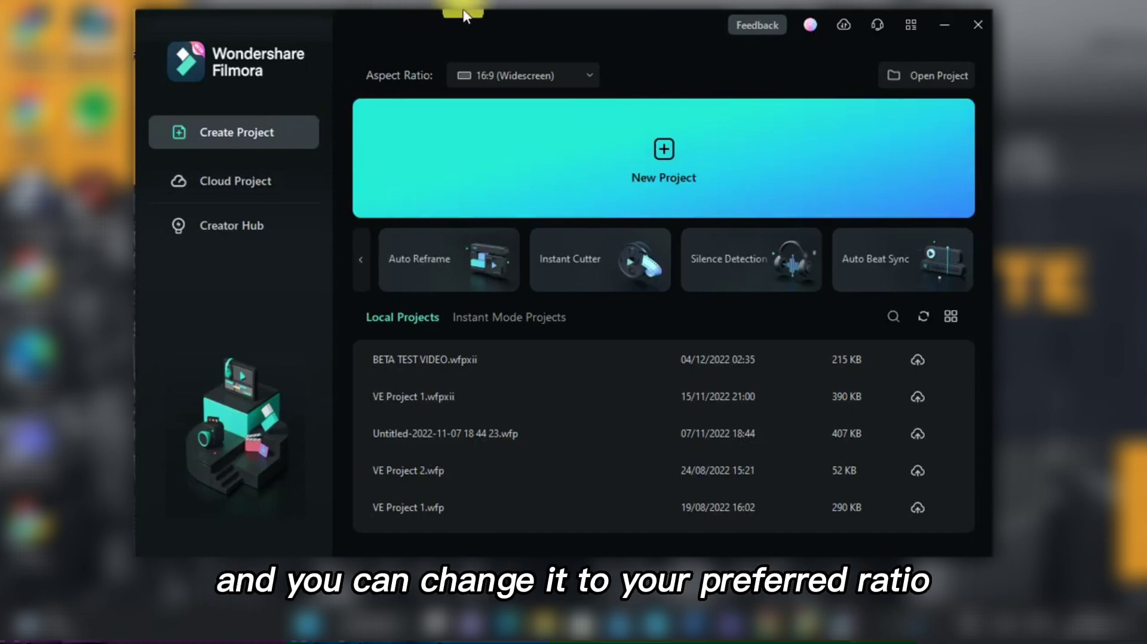
- Check the aspect ratios available for new projects, keeping 16:9
{"action": "left_click", "coordinate": [472, 76]}
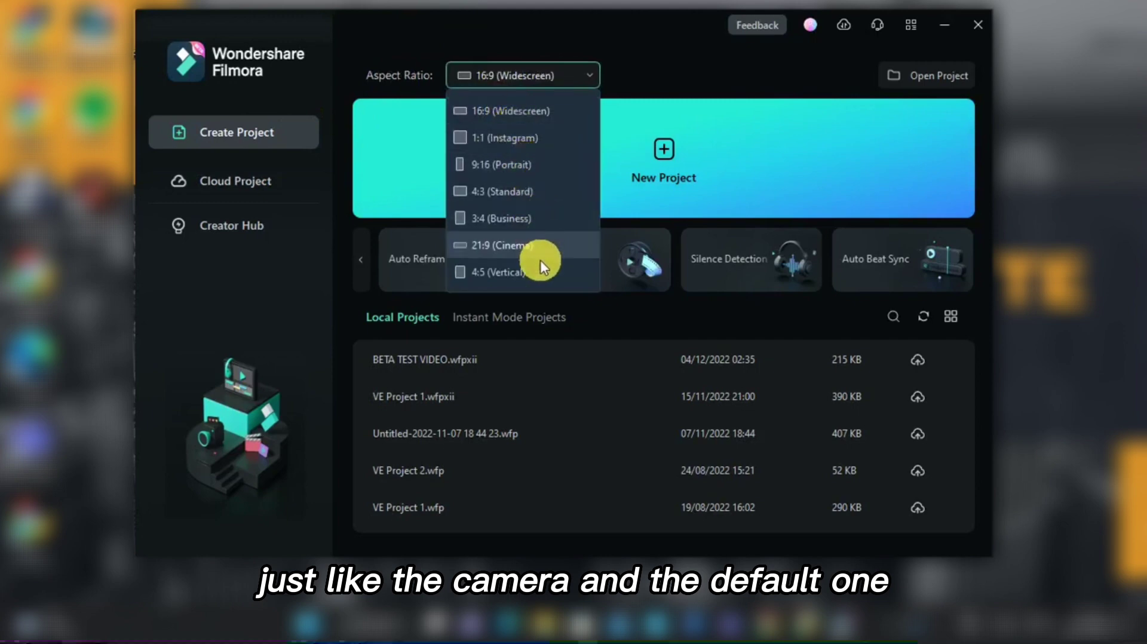
{"action": "left_click", "coordinate": [555, 71]}
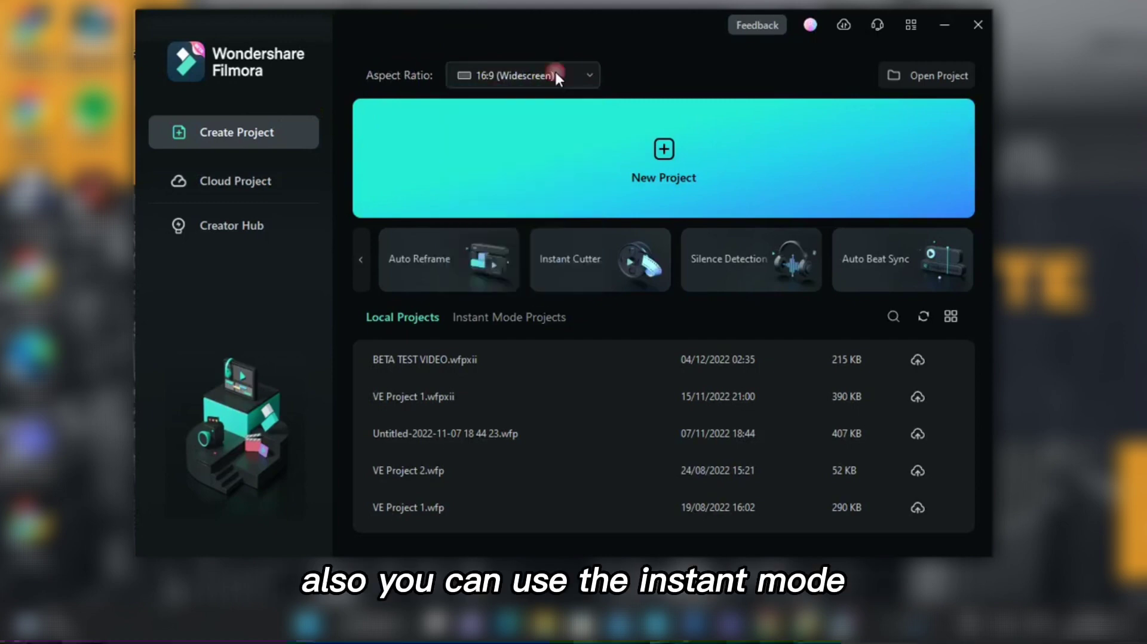
{"action": "scroll", "coordinate": [409, 271], "scroll_direction": "left", "scroll_amount": 2}
{"action": "scroll", "coordinate": [410, 271], "scroll_direction": "left", "scroll_amount": 2}
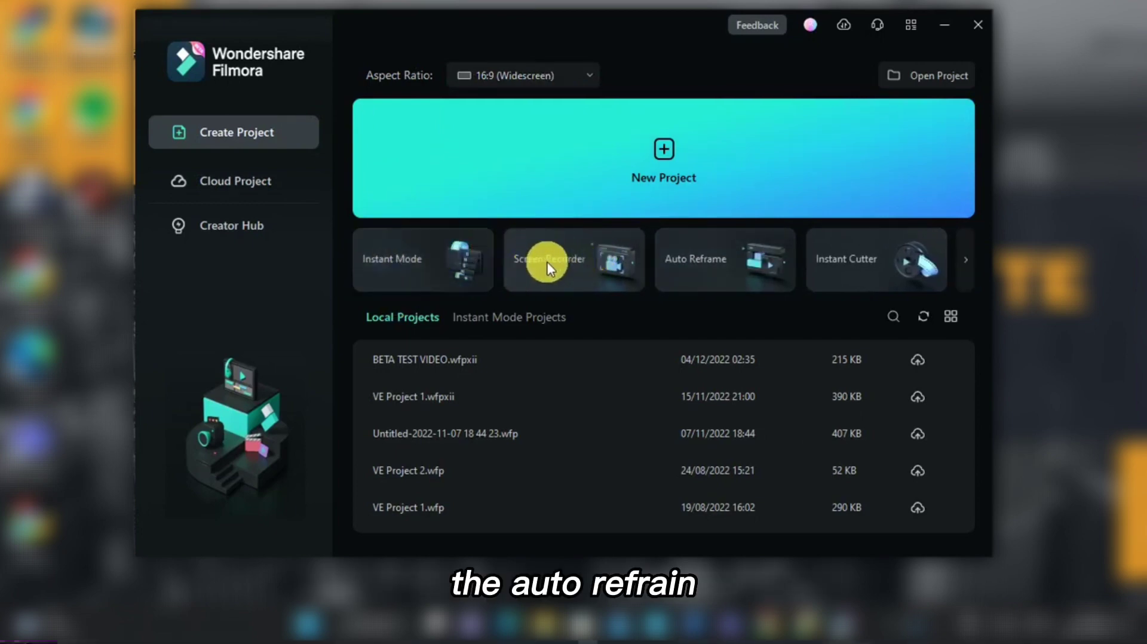
- Visit the Cloud Project page, then the Creator Hub tips and tricks guides
{"action": "scroll", "coordinate": [745, 265], "scroll_direction": "right", "scroll_amount": 3}
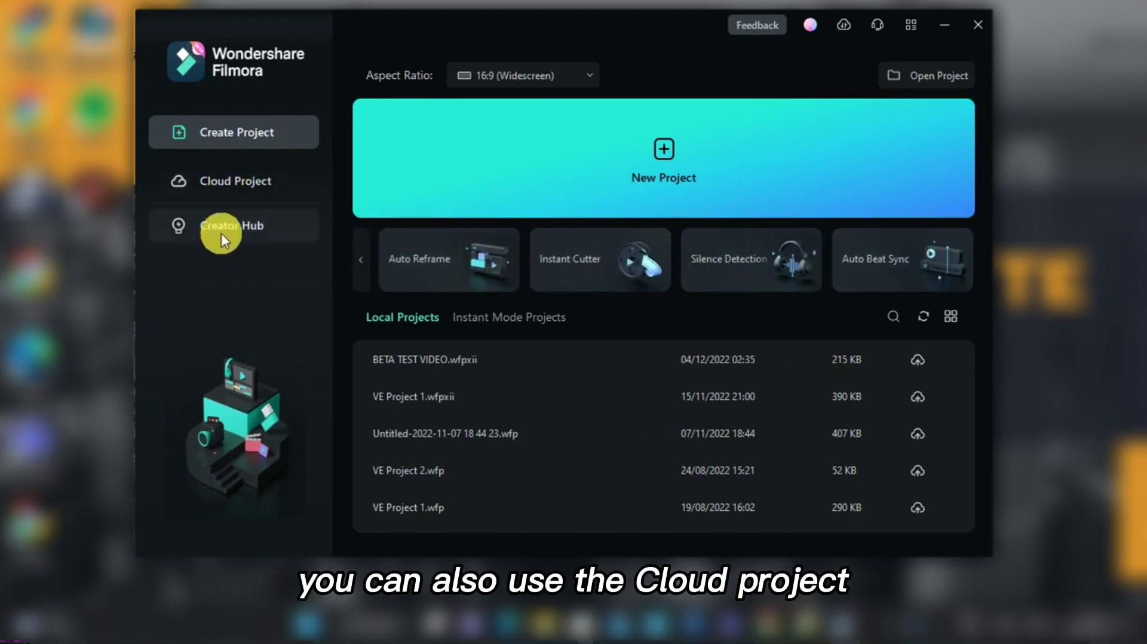
{"action": "left_click", "coordinate": [241, 174]}
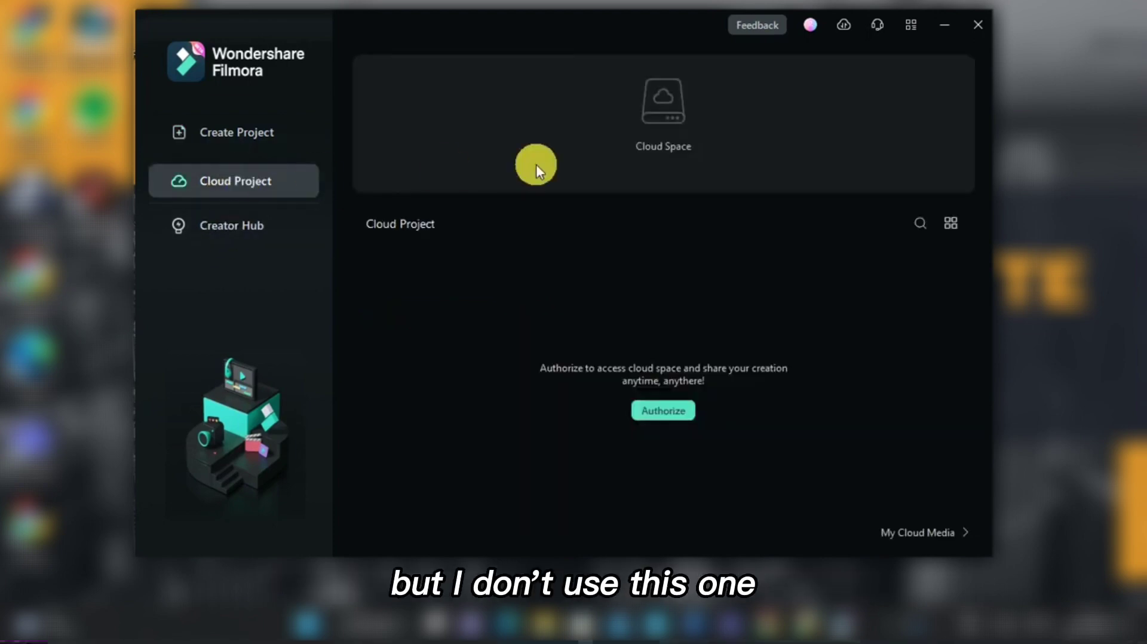
{"action": "left_click", "coordinate": [213, 225]}
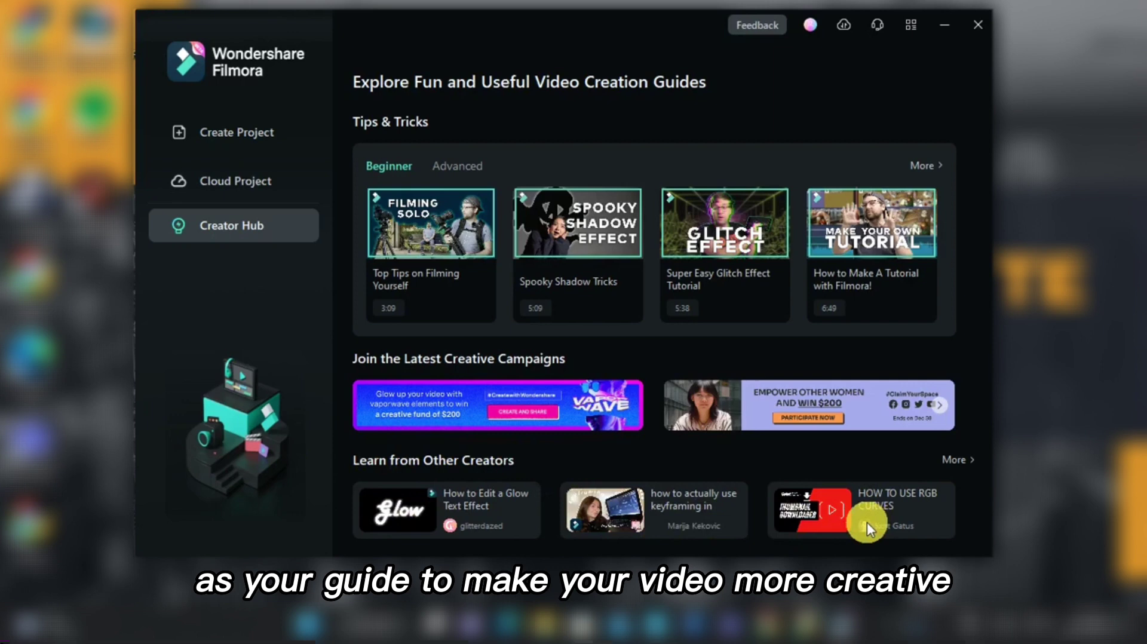
- From the project creation page, scroll through all 113 Instant Mode templates and back up
{"action": "left_click", "coordinate": [240, 141]}
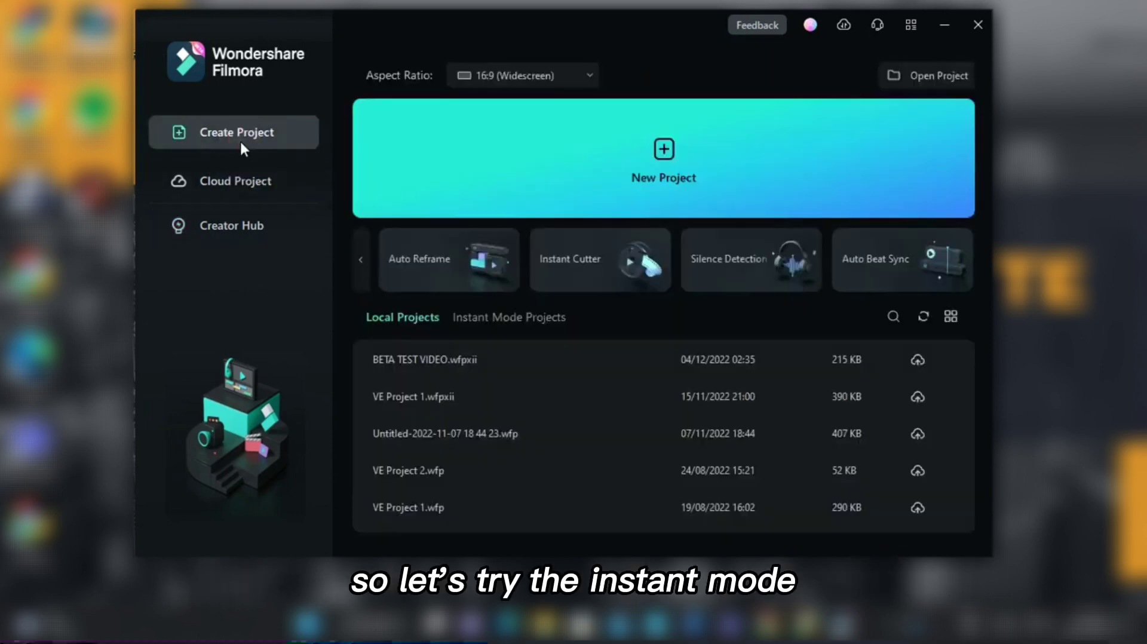
{"action": "scroll", "coordinate": [431, 266], "scroll_direction": "up", "scroll_amount": 2}
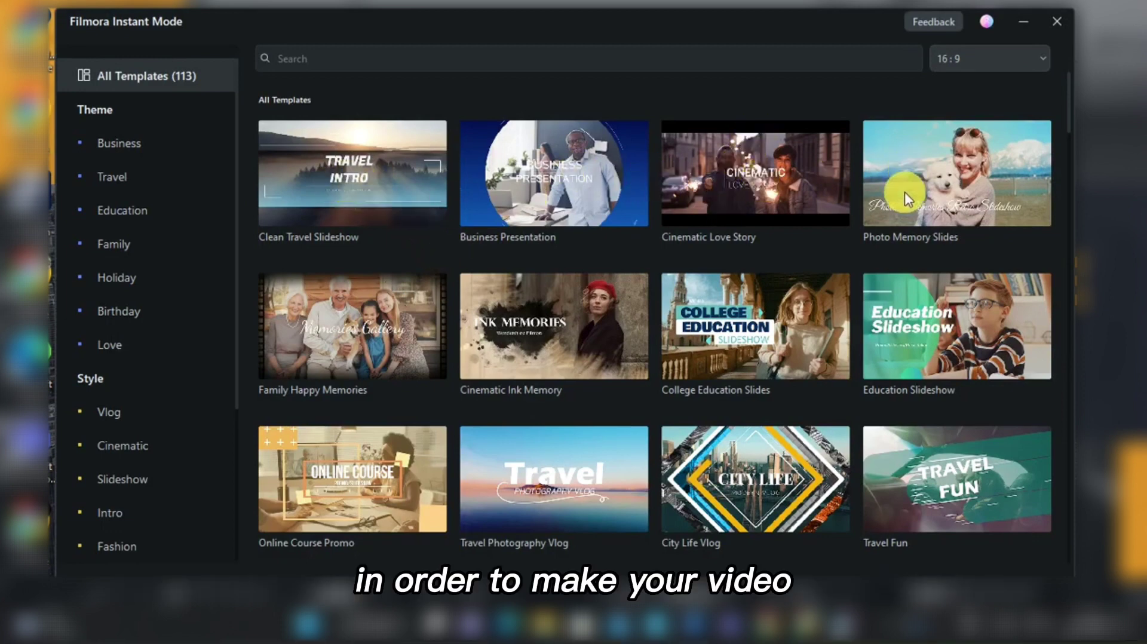
{"action": "scroll", "coordinate": [722, 271], "scroll_direction": "down", "scroll_amount": 2}
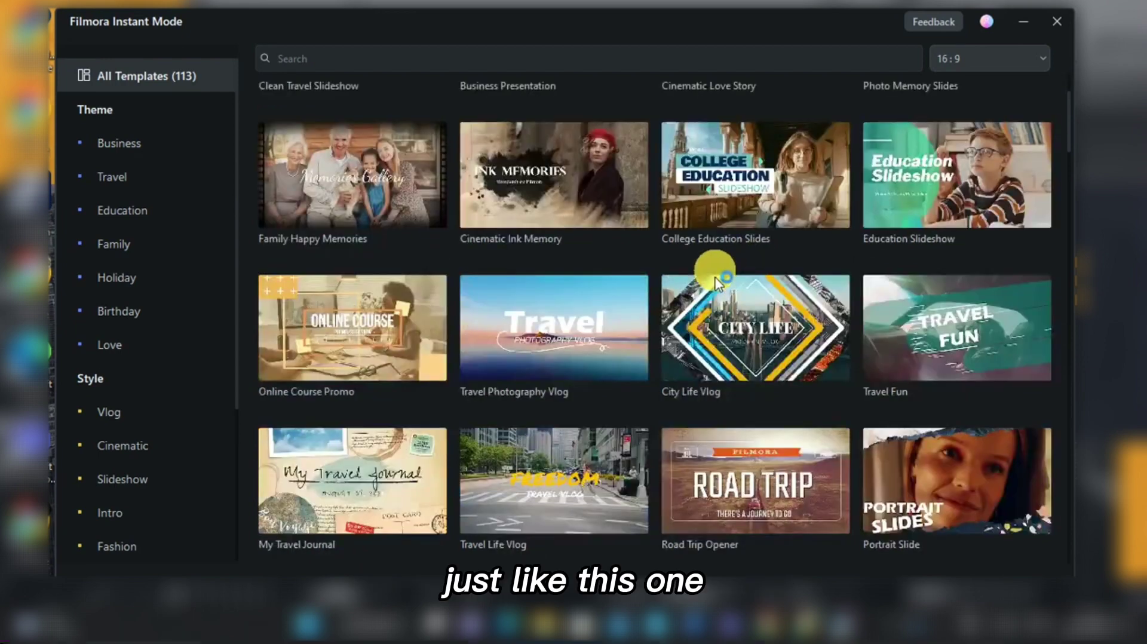
{"action": "scroll", "coordinate": [717, 281], "scroll_direction": "down", "scroll_amount": 1}
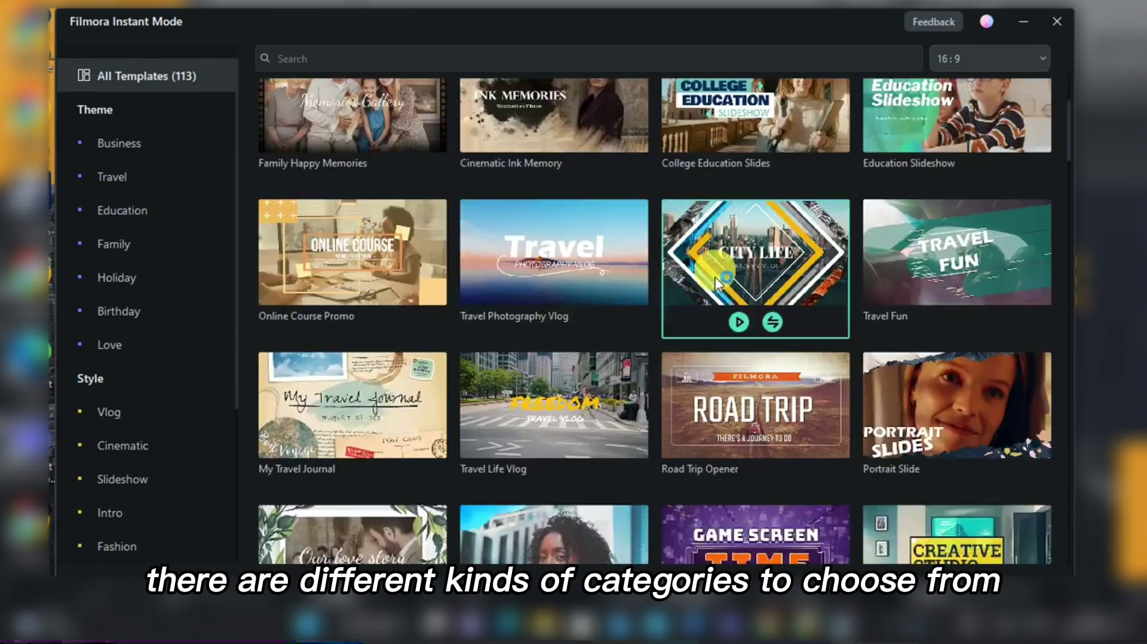
{"action": "scroll", "coordinate": [717, 281], "scroll_direction": "down", "scroll_amount": 5}
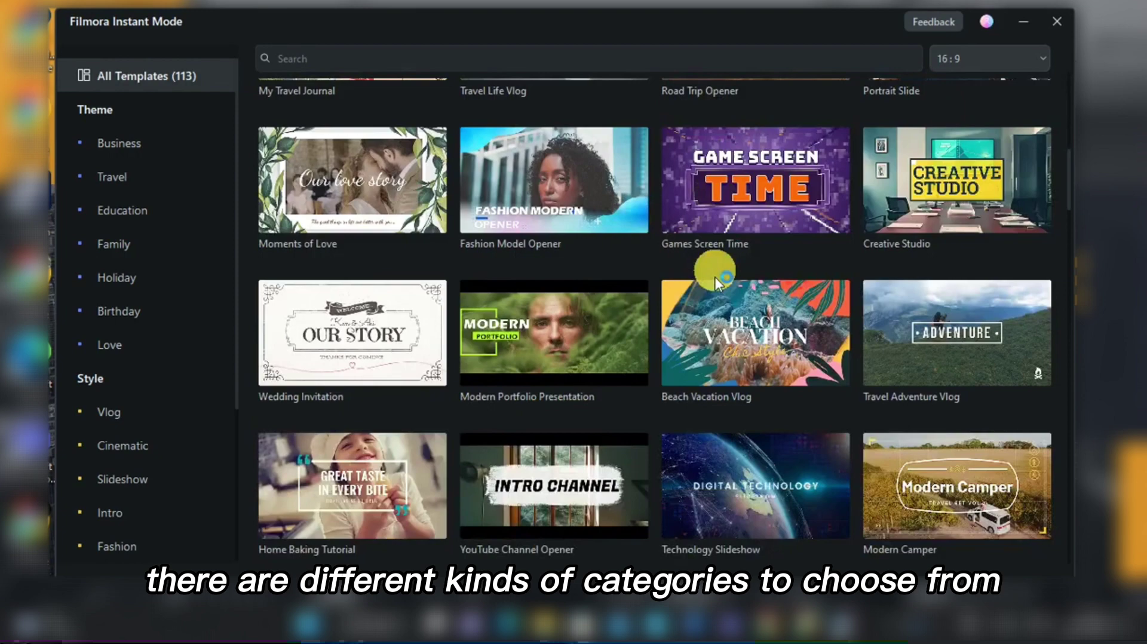
{"action": "scroll", "coordinate": [714, 277], "scroll_direction": "down", "scroll_amount": 2}
{"action": "scroll", "coordinate": [714, 278], "scroll_direction": "up", "scroll_amount": 2}
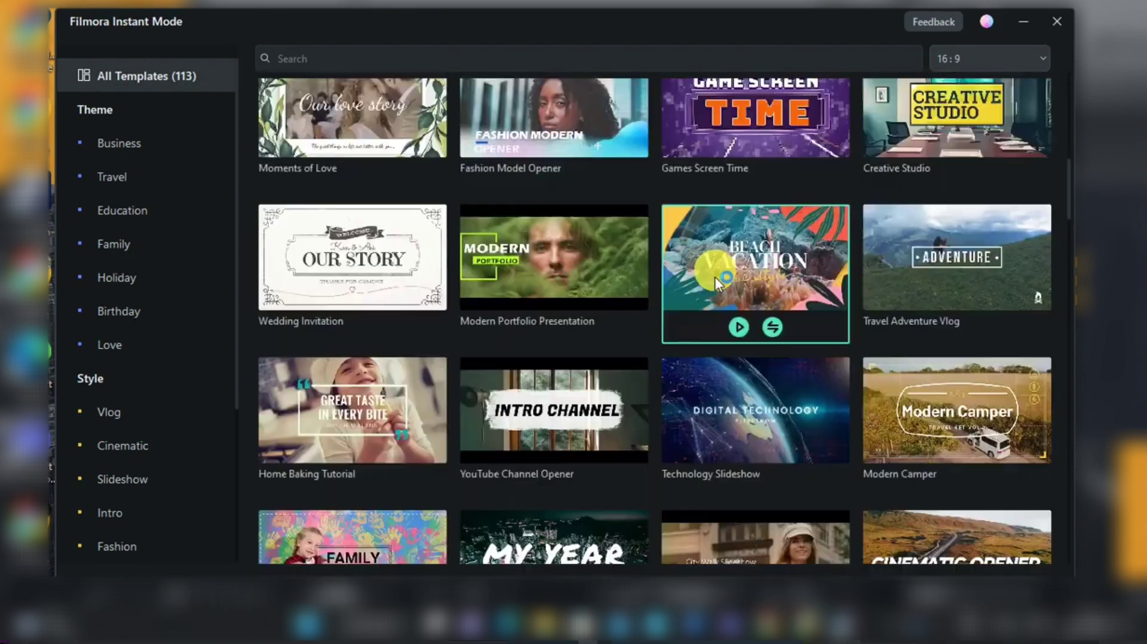
{"action": "scroll", "coordinate": [715, 274], "scroll_direction": "down", "scroll_amount": 6}
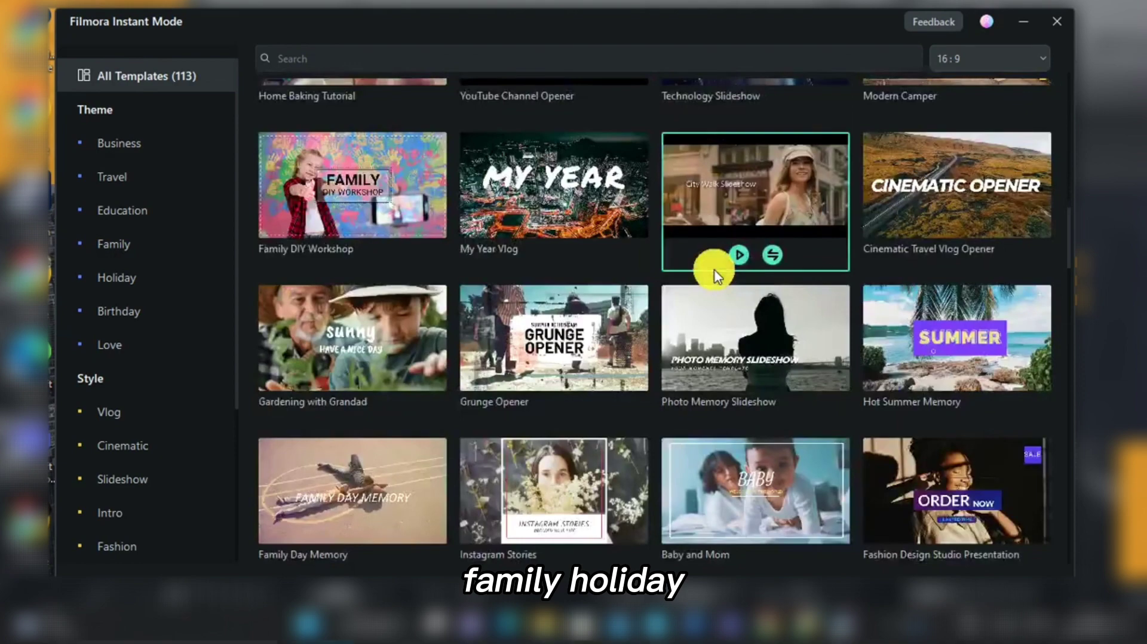
{"action": "scroll", "coordinate": [693, 281], "scroll_direction": "down", "scroll_amount": 2}
{"action": "scroll", "coordinate": [656, 324], "scroll_direction": "down", "scroll_amount": 3}
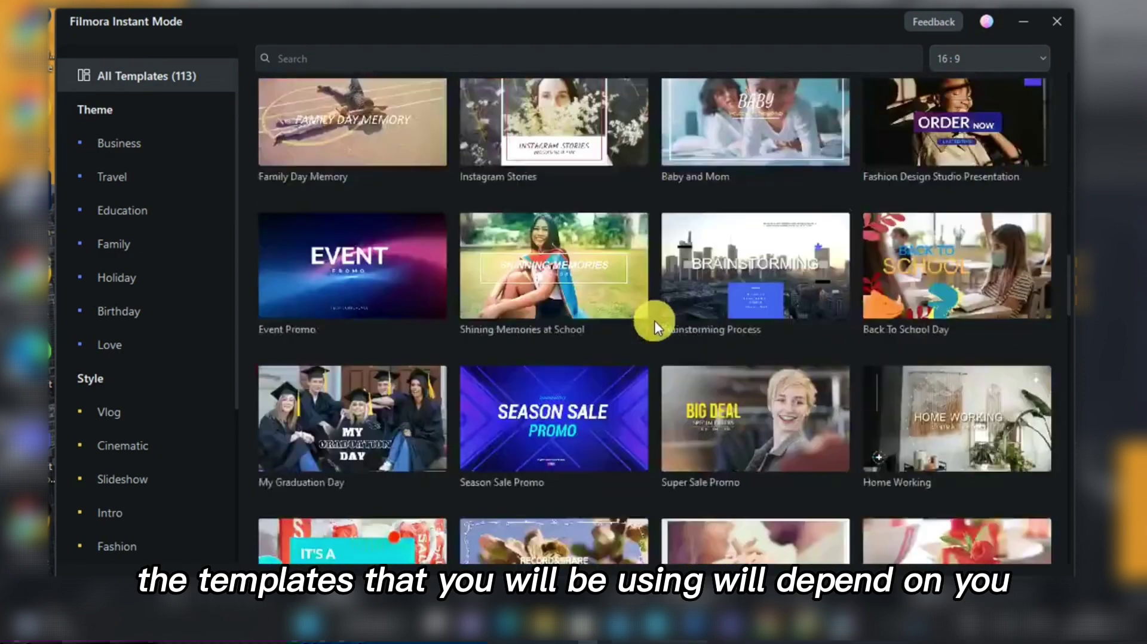
{"action": "scroll", "coordinate": [655, 321], "scroll_direction": "down", "scroll_amount": 3}
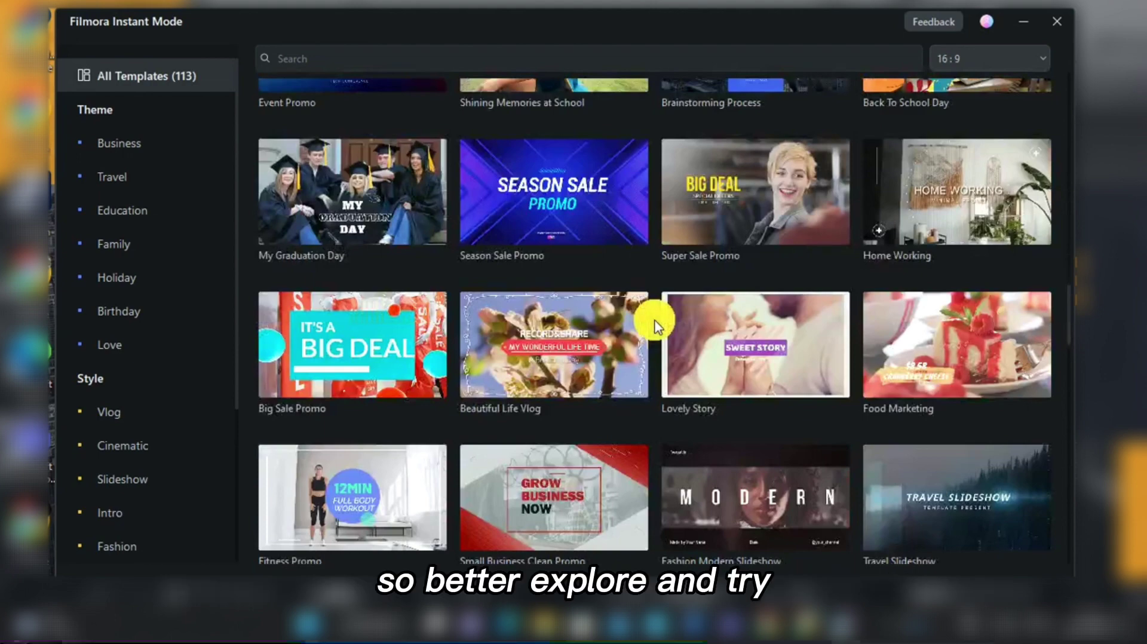
{"action": "scroll", "coordinate": [653, 320], "scroll_direction": "down", "scroll_amount": 3}
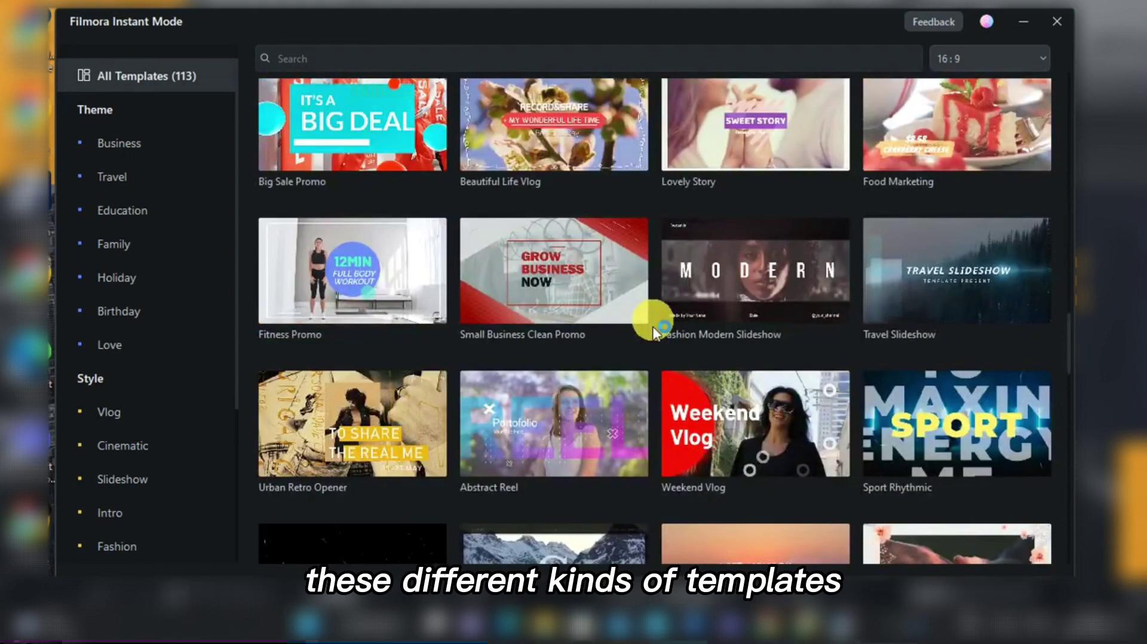
{"action": "scroll", "coordinate": [652, 320], "scroll_direction": "down", "scroll_amount": 6}
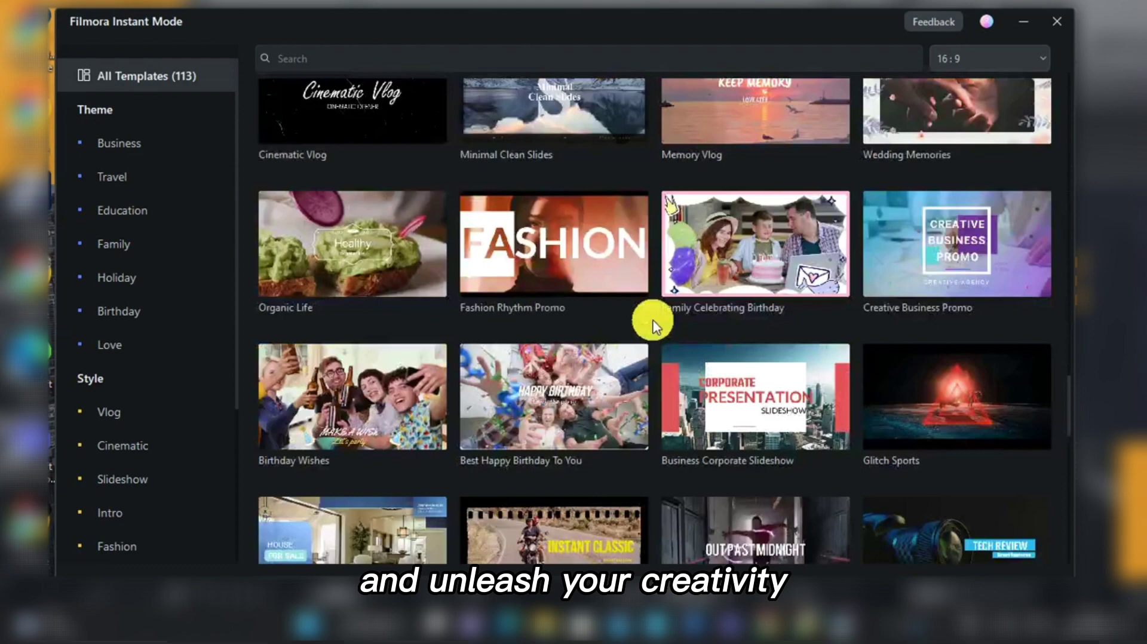
{"action": "scroll", "coordinate": [653, 323], "scroll_direction": "down", "scroll_amount": 4}
{"action": "scroll", "coordinate": [654, 323], "scroll_direction": "down", "scroll_amount": 4}
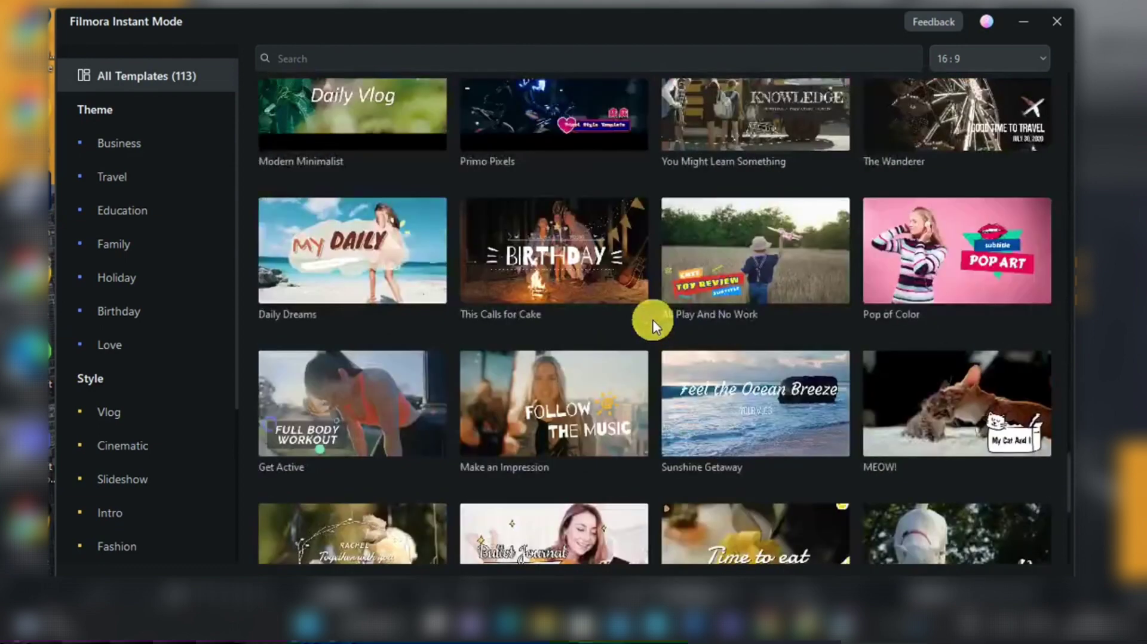
{"action": "scroll", "coordinate": [654, 324], "scroll_direction": "down", "scroll_amount": 5}
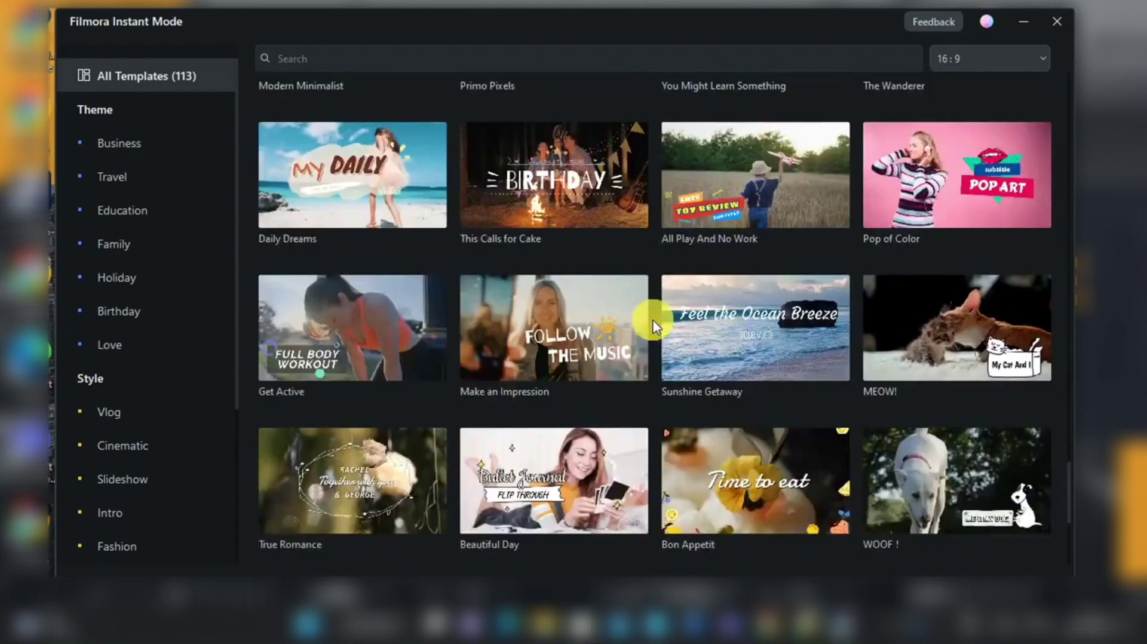
{"action": "scroll", "coordinate": [654, 324], "scroll_direction": "up", "scroll_amount": 20}
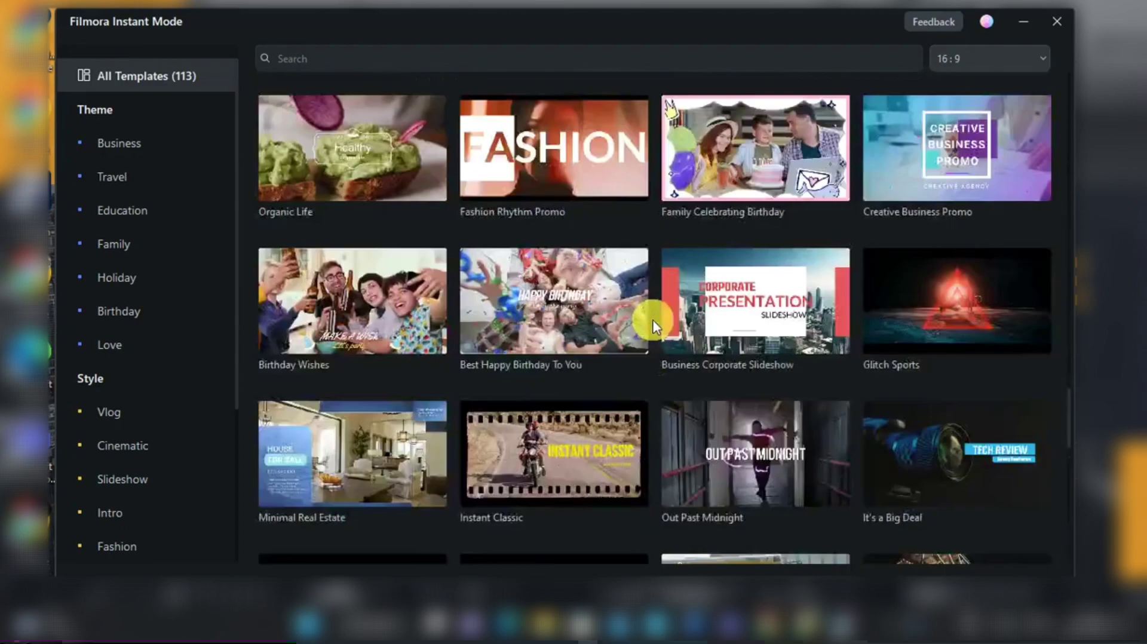
{"action": "scroll", "coordinate": [653, 325], "scroll_direction": "up", "scroll_amount": 8}
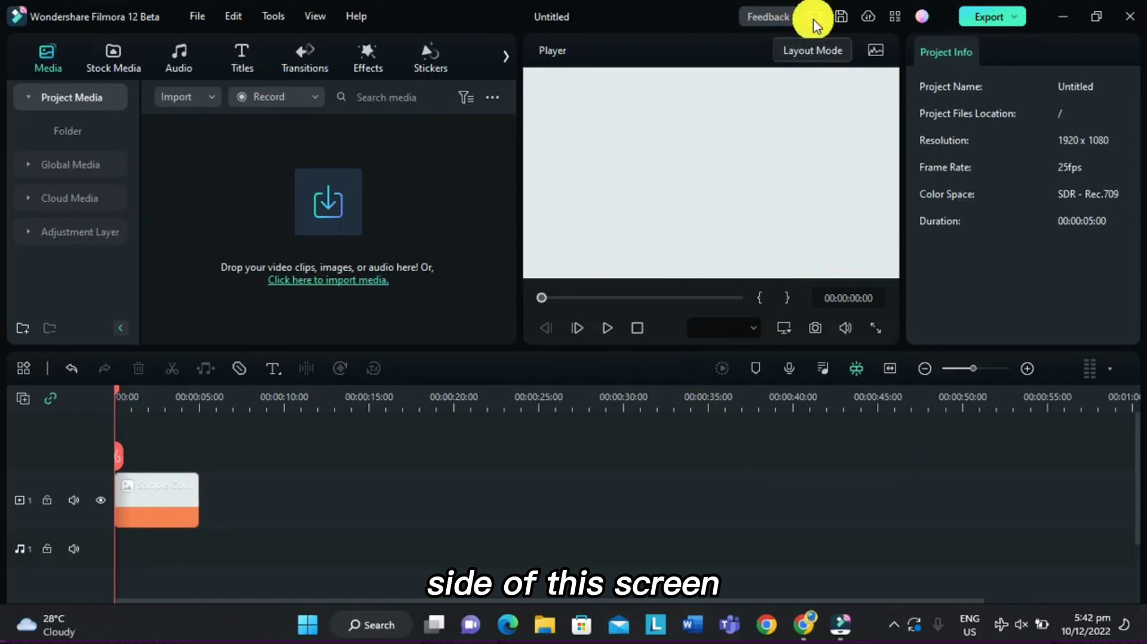
- Try the Organize workspace layout, then switch back to Default
{"action": "left_click", "coordinate": [814, 24]}
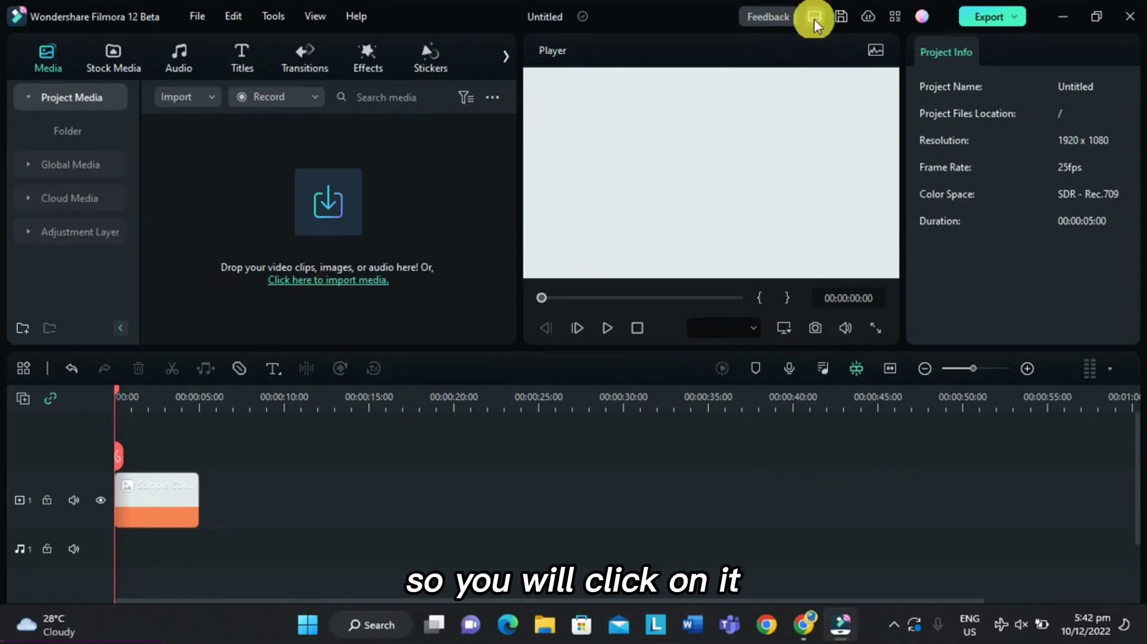
{"action": "left_click", "coordinate": [814, 24]}
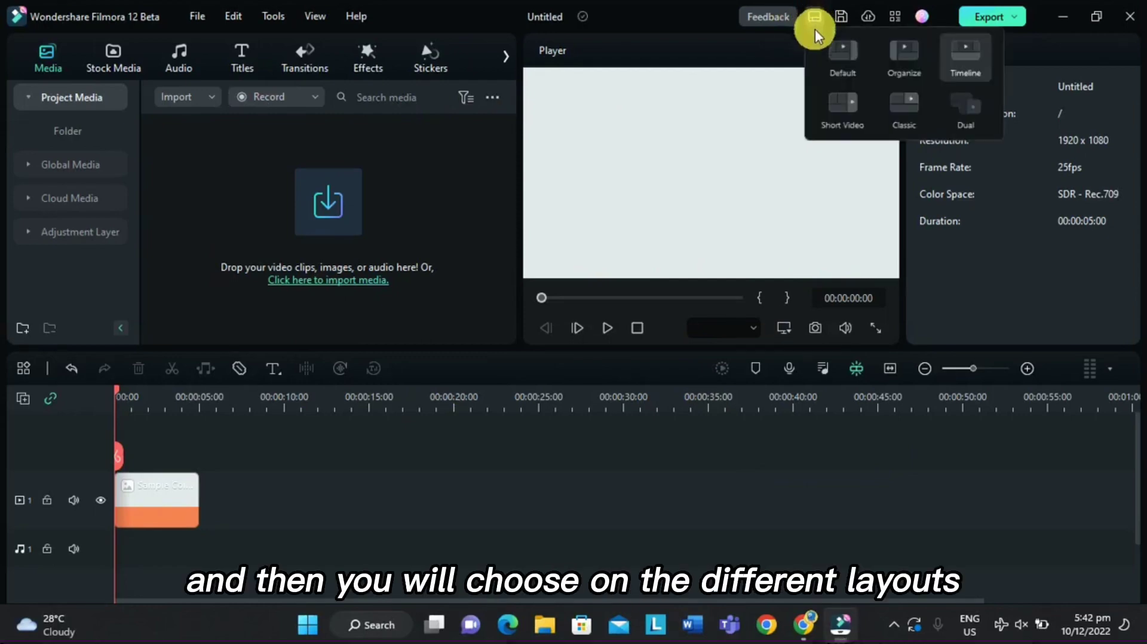
{"action": "left_click", "coordinate": [898, 65]}
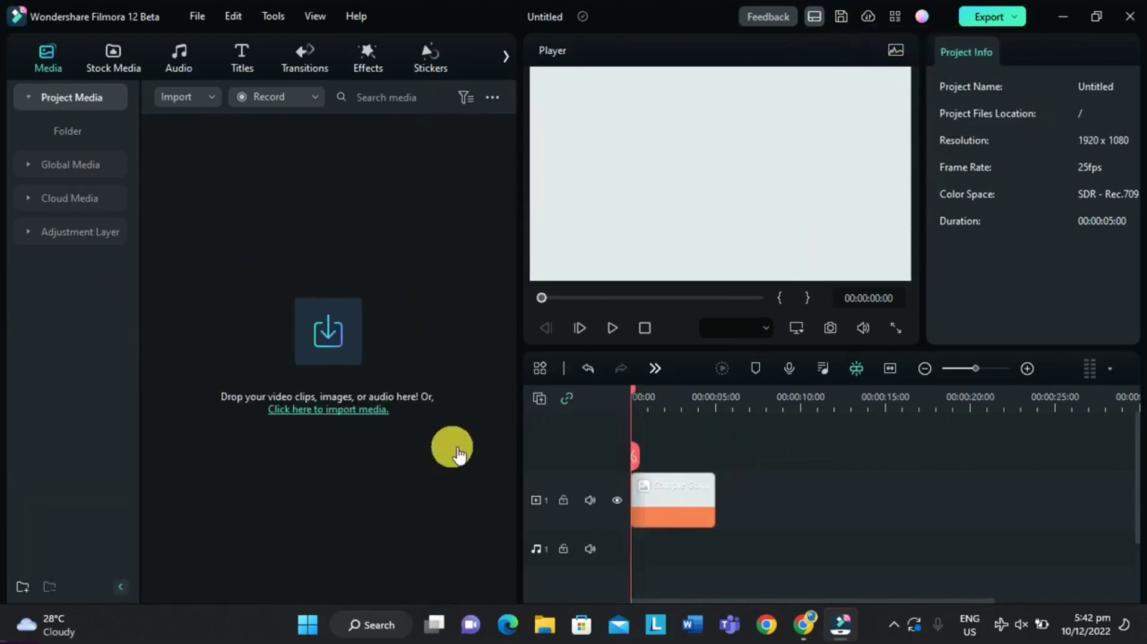
{"action": "left_click", "coordinate": [810, 16]}
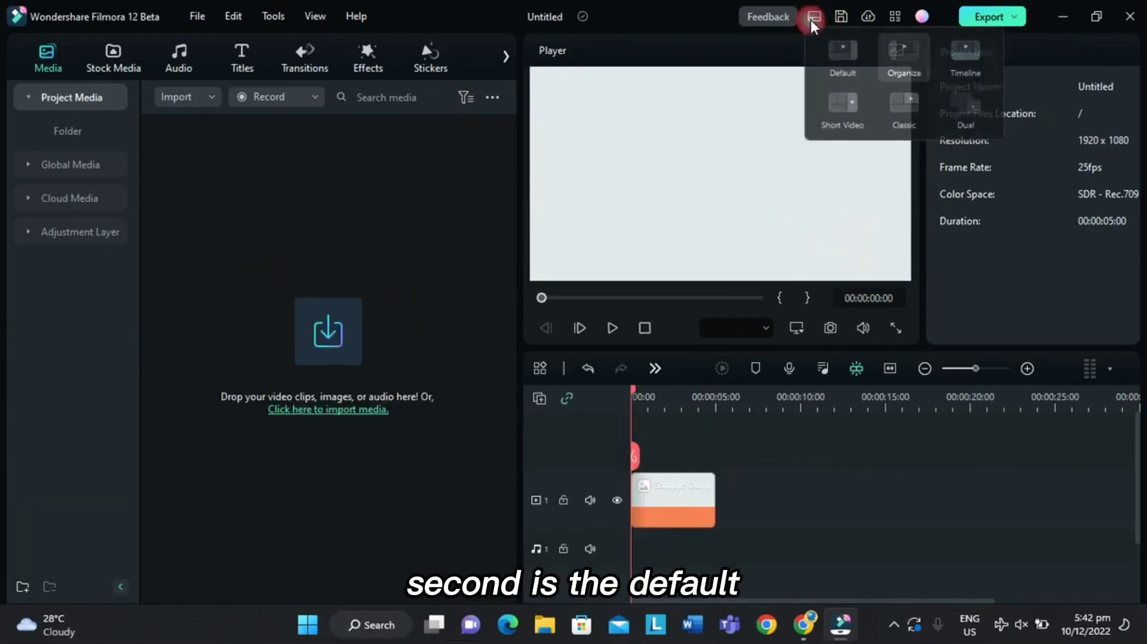
{"action": "left_click", "coordinate": [855, 59]}
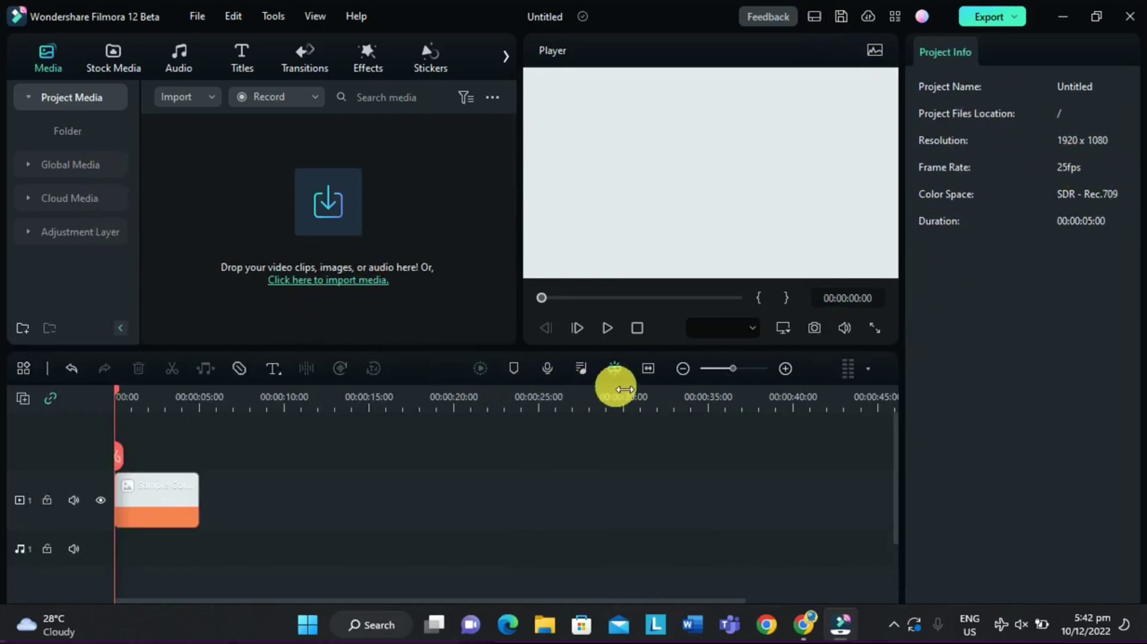
- Try the Short Video and Classic layouts, then settle on the Timeline layout
{"action": "left_click", "coordinate": [815, 17]}
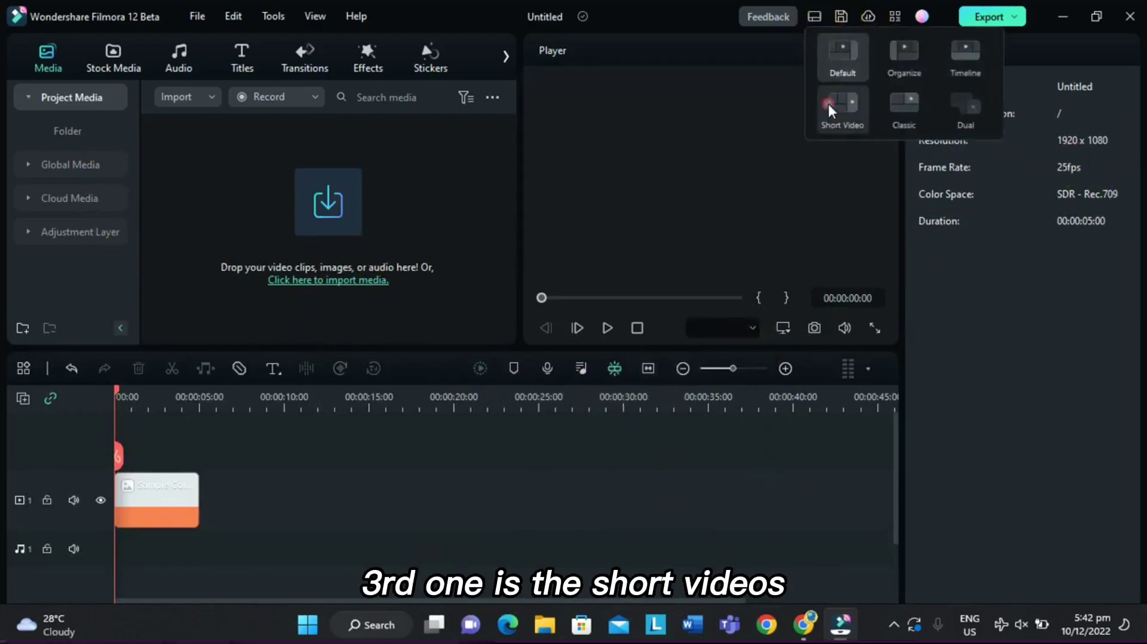
{"action": "left_click", "coordinate": [833, 109]}
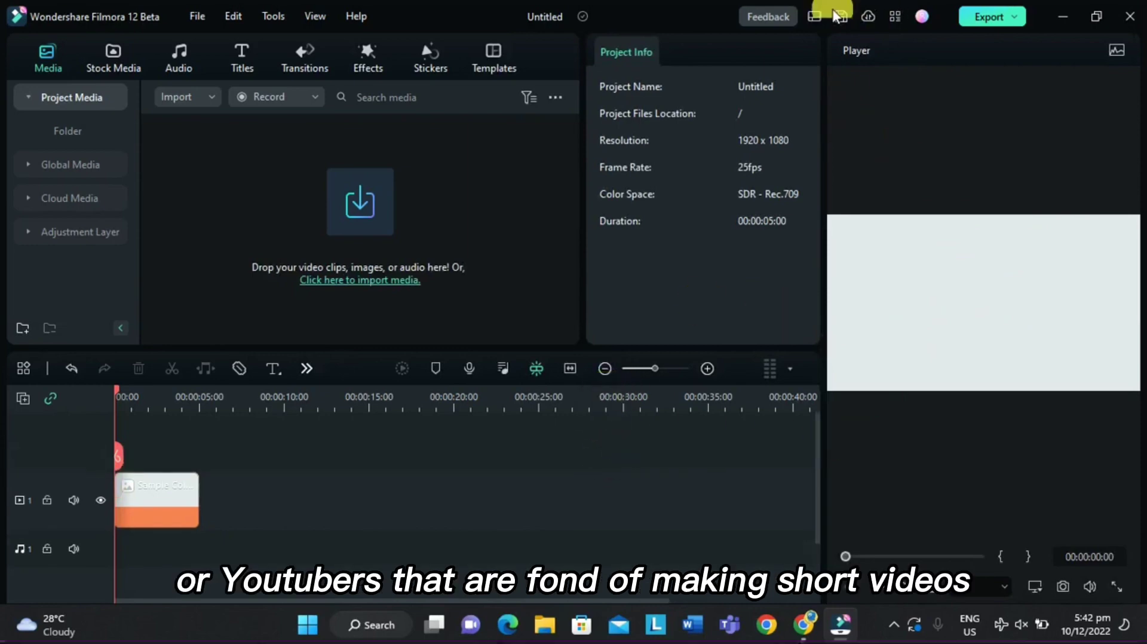
{"action": "left_click", "coordinate": [815, 16]}
{"action": "left_click", "coordinate": [886, 109]}
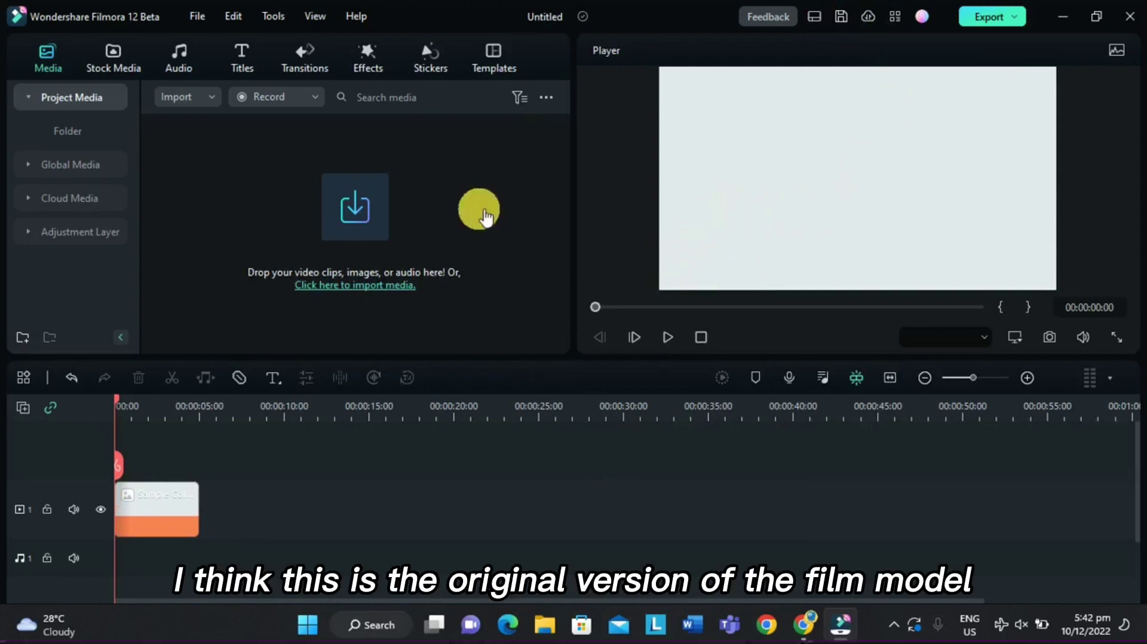
{"action": "left_click", "coordinate": [813, 16]}
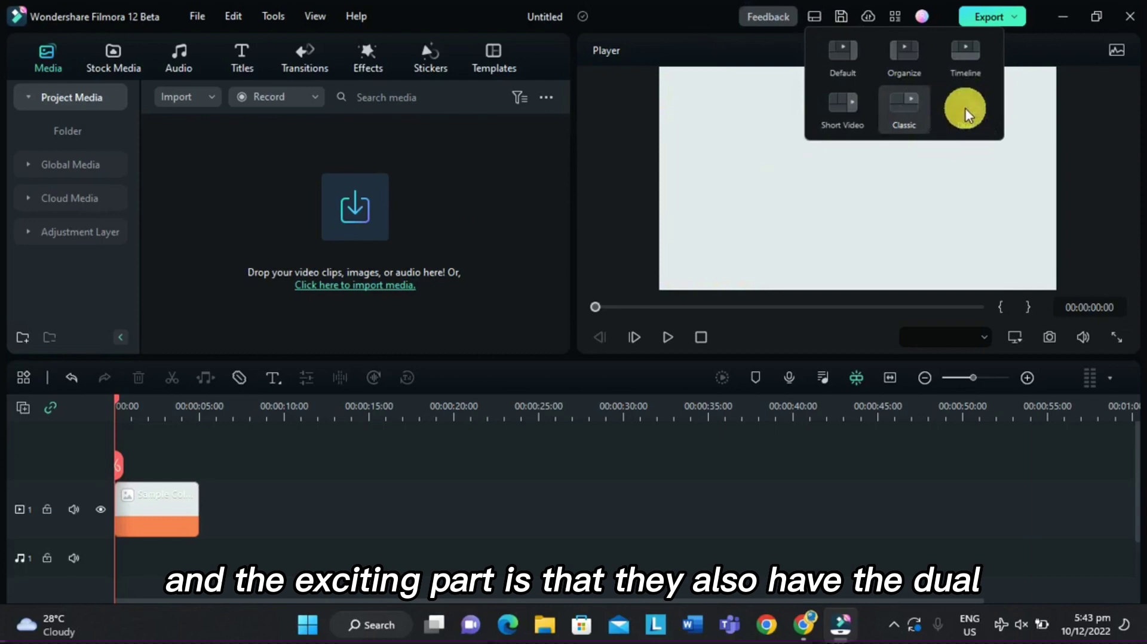
{"action": "left_click", "coordinate": [971, 63]}
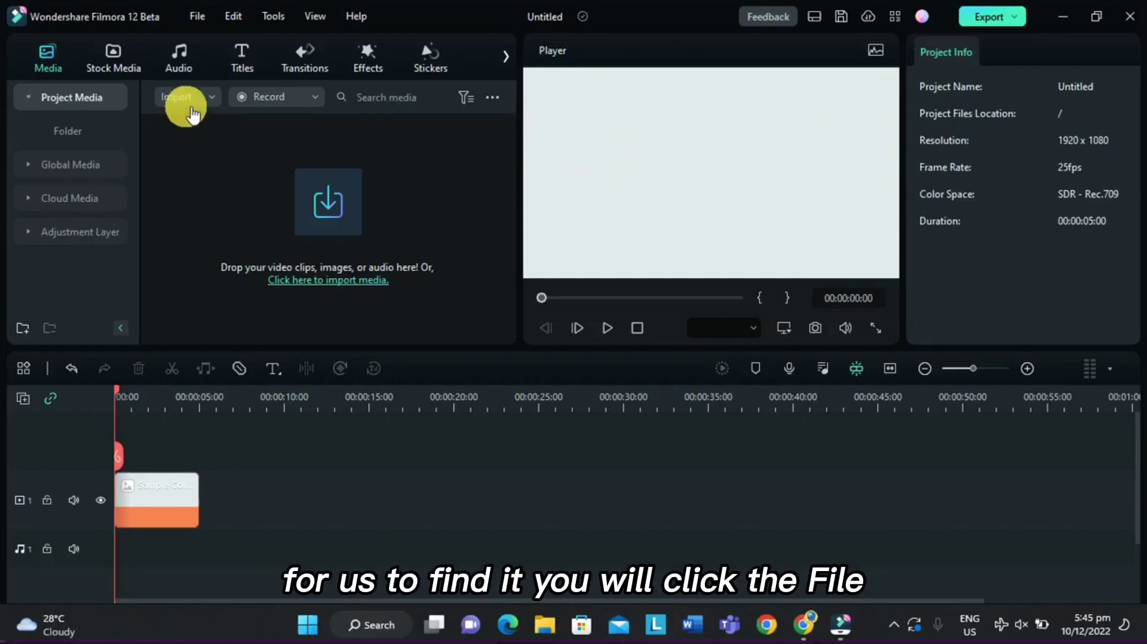
- Look through the File menu for keyboard shortcut settings, then close it
{"action": "left_click", "coordinate": [197, 16]}
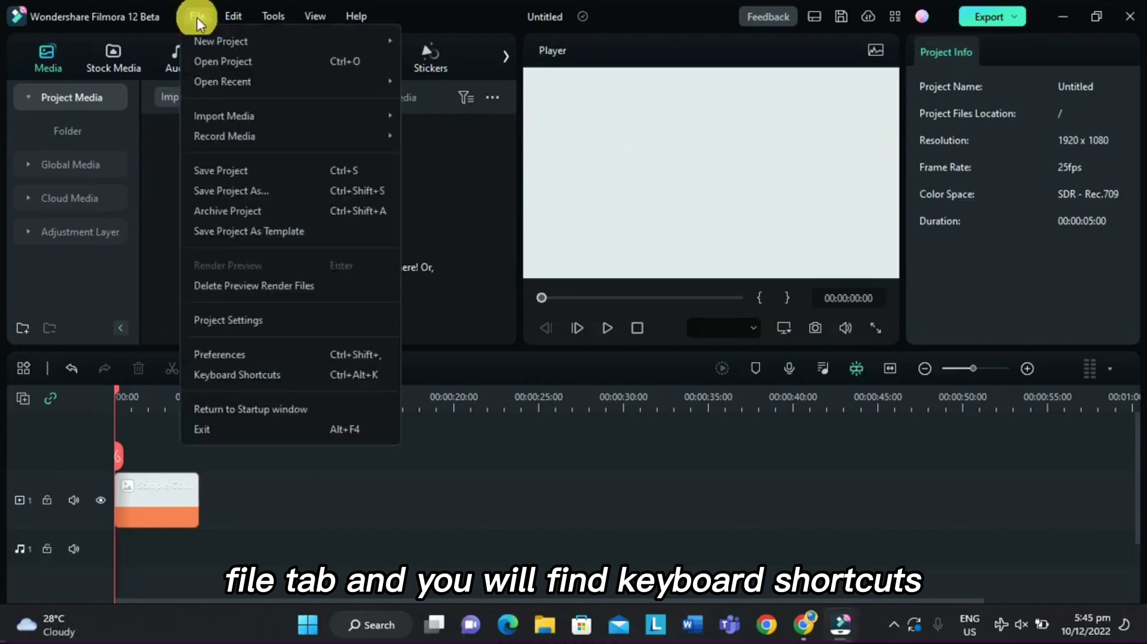
{"action": "mouse_move", "coordinate": [233, 16]}
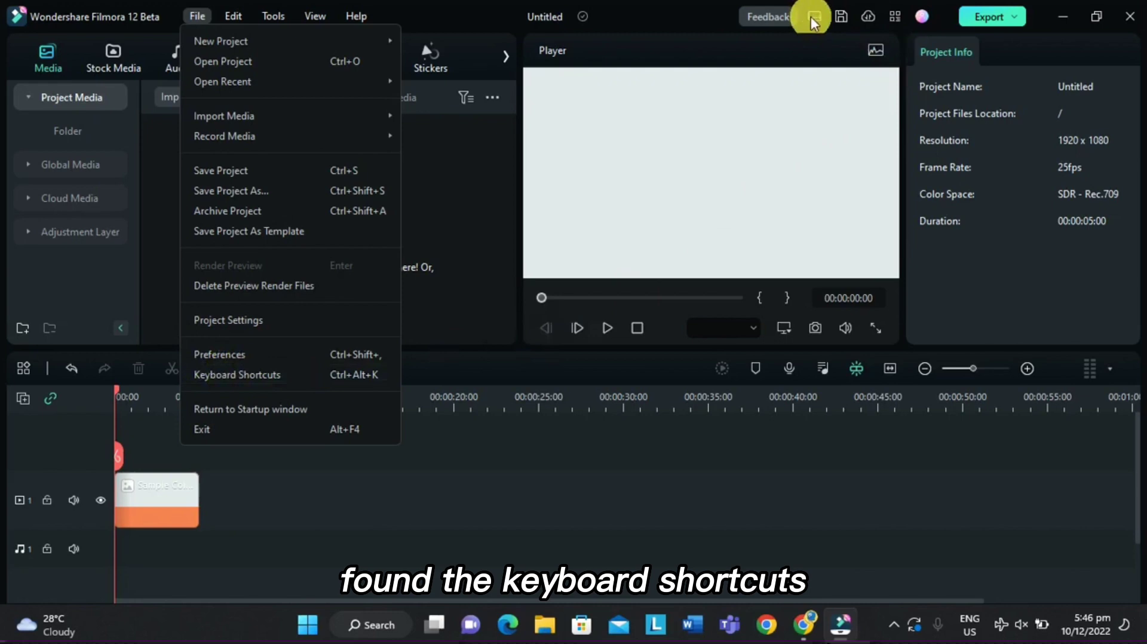
{"action": "left_click", "coordinate": [896, 17]}
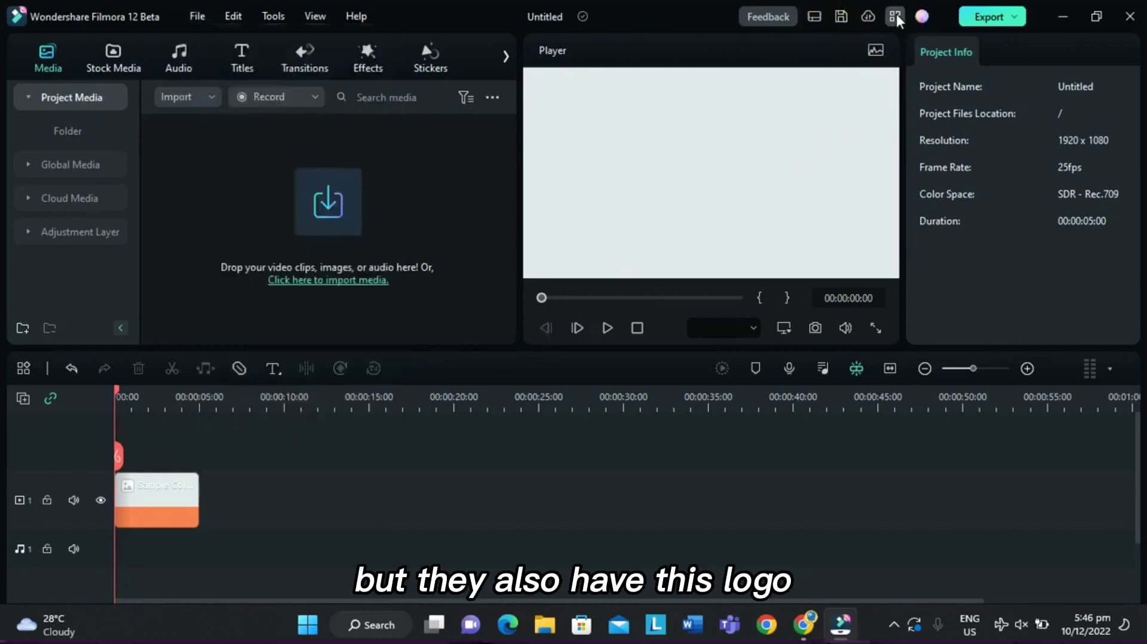
- Open Keyboard Shortcuts from the help menu and keep the Wondershare Filmora preset
{"action": "left_click", "coordinate": [896, 18]}
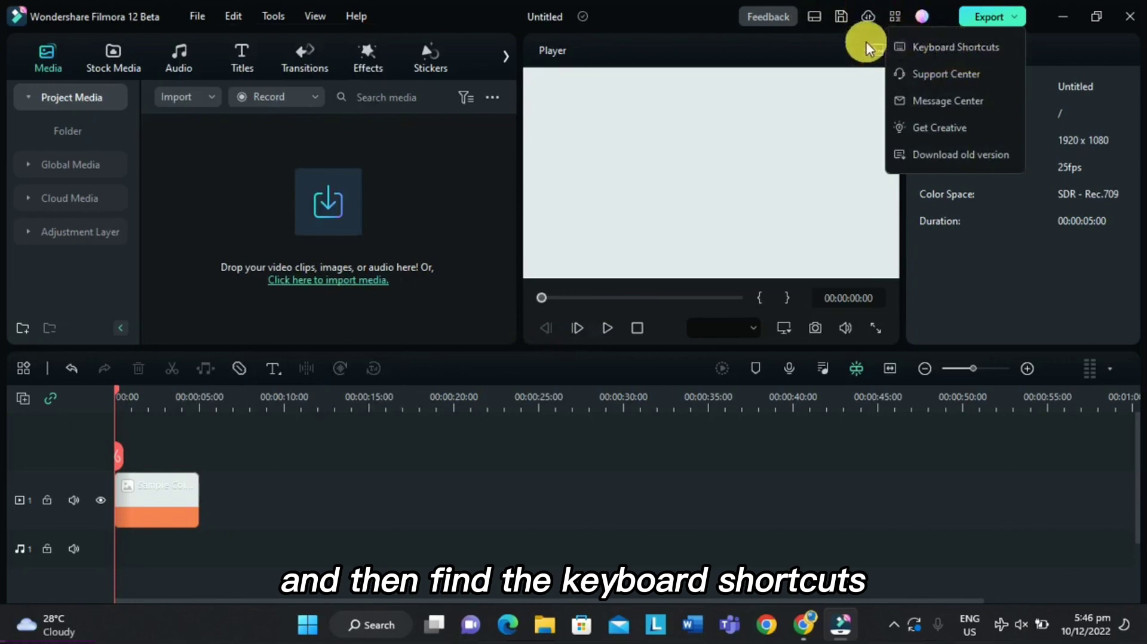
{"action": "left_click", "coordinate": [923, 48]}
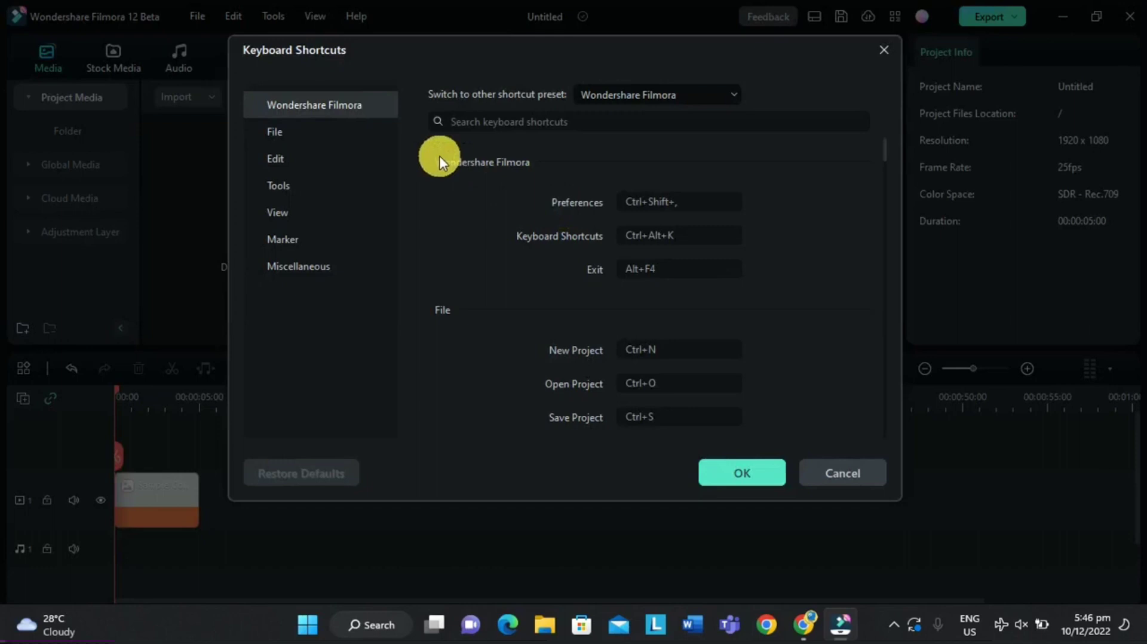
{"action": "left_click", "coordinate": [666, 95]}
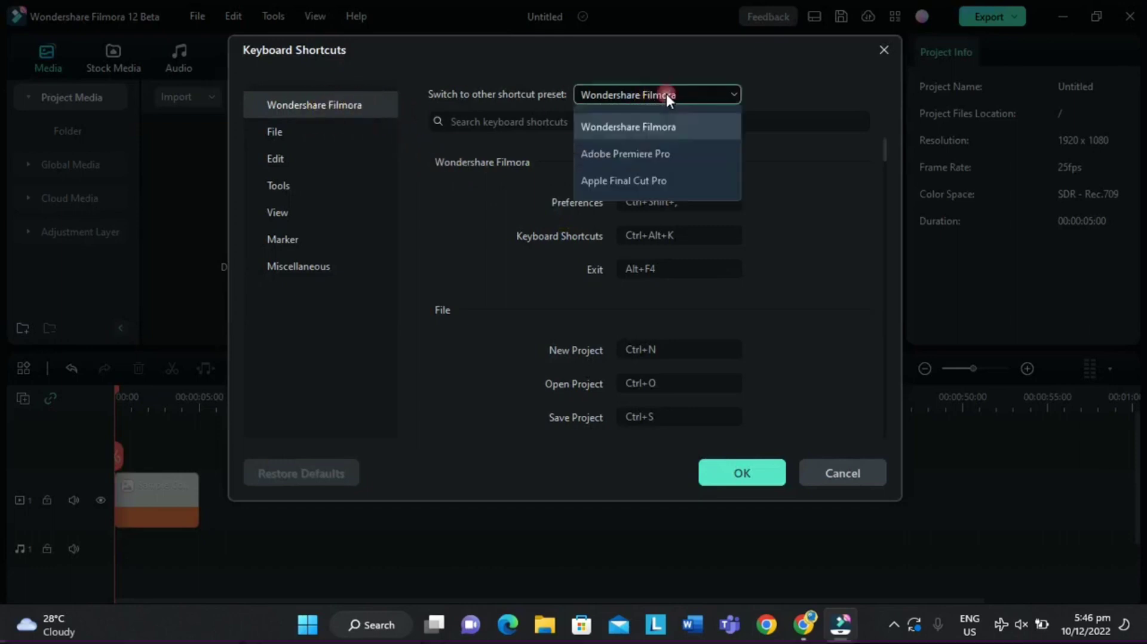
{"action": "left_click", "coordinate": [680, 93]}
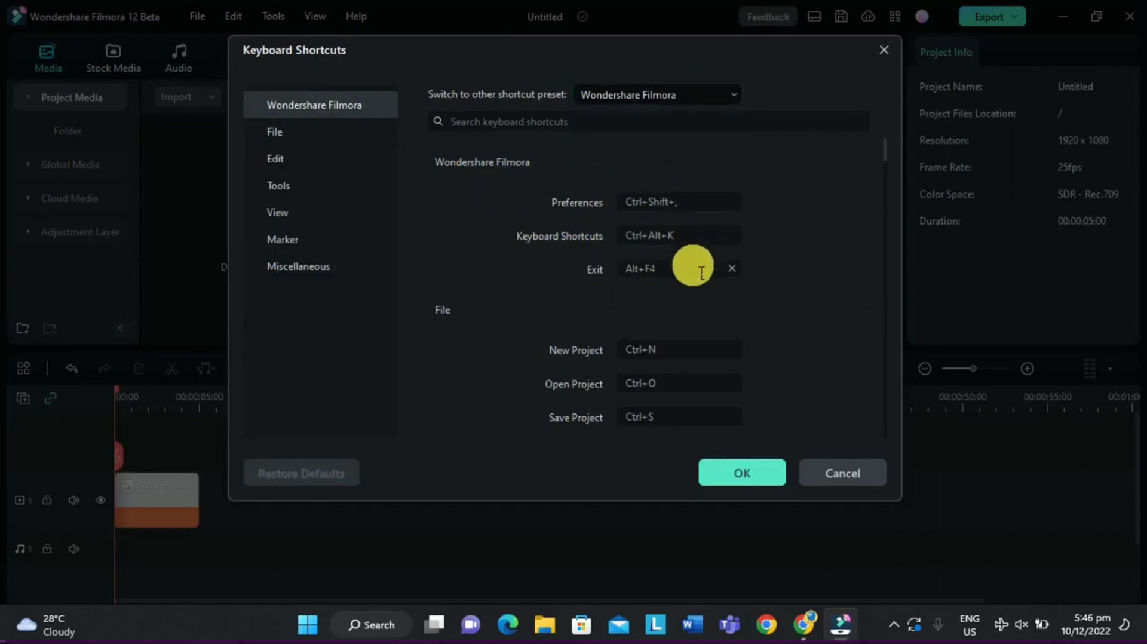
{"action": "scroll", "coordinate": [701, 272], "scroll_direction": "down", "scroll_amount": 5}
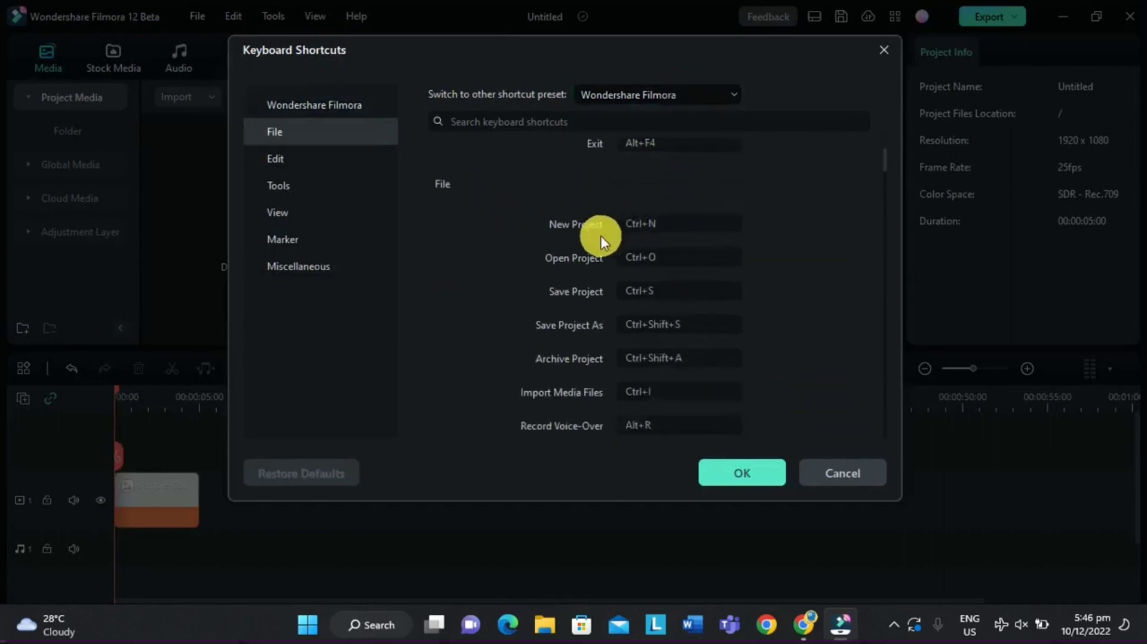
{"action": "scroll", "coordinate": [701, 273], "scroll_direction": "down", "scroll_amount": 1}
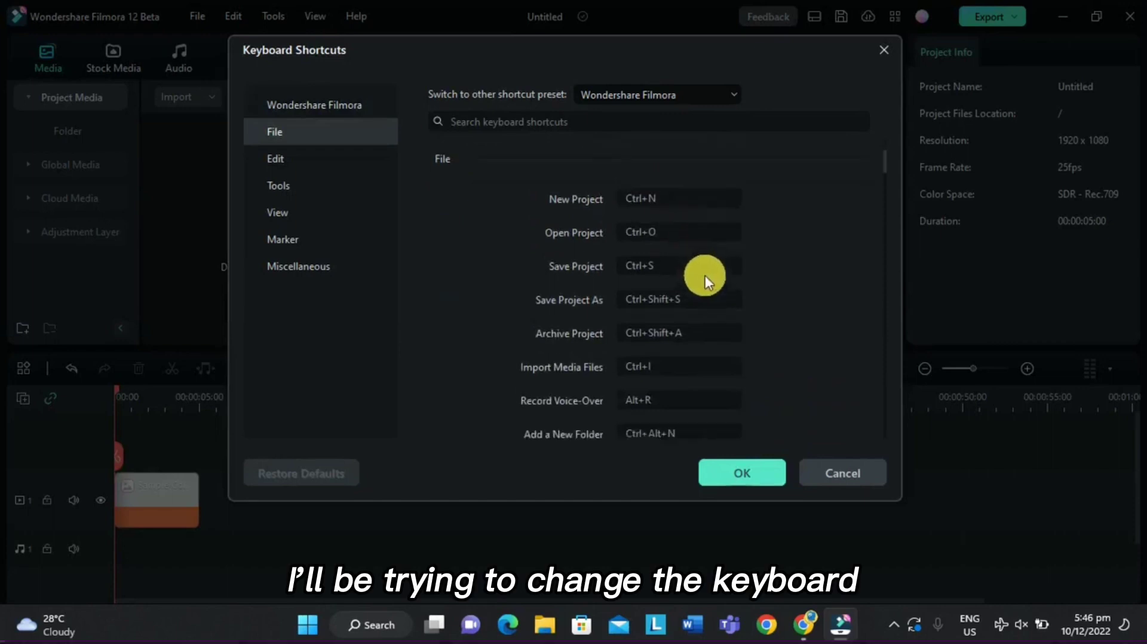
{"action": "left_click", "coordinate": [697, 199]}
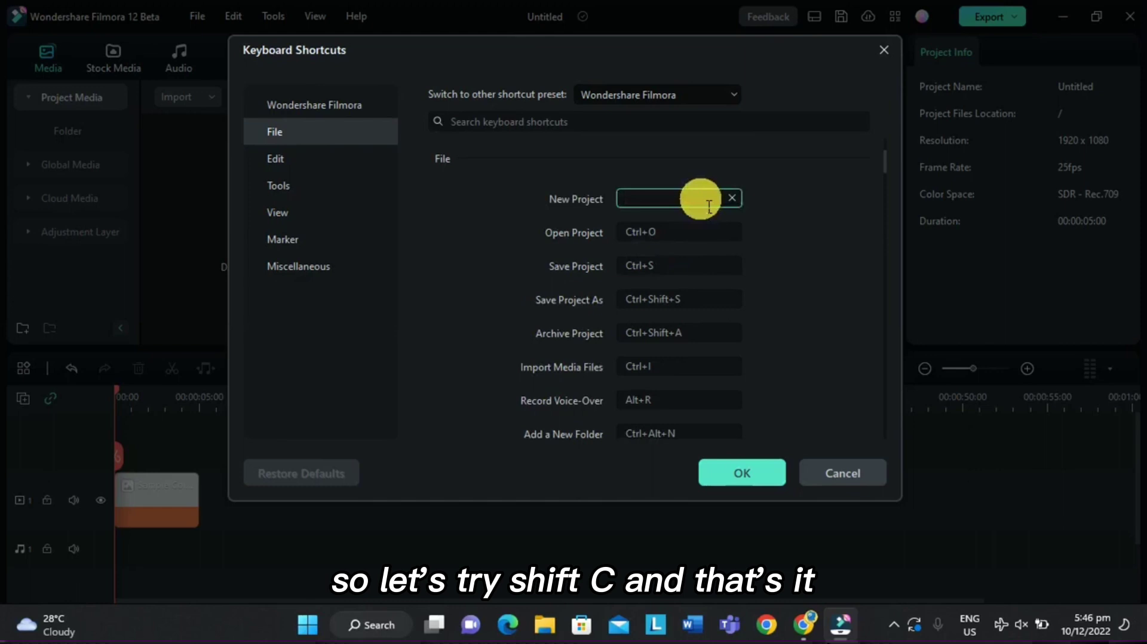
{"action": "key", "text": "shift+c"}
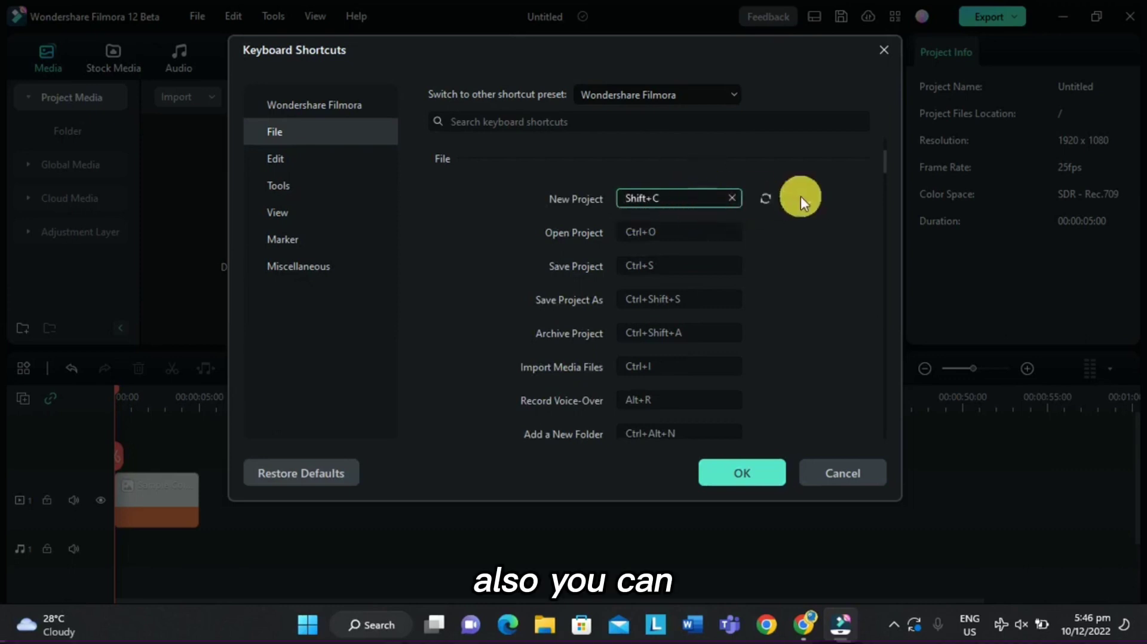
{"action": "left_click", "coordinate": [765, 197]}
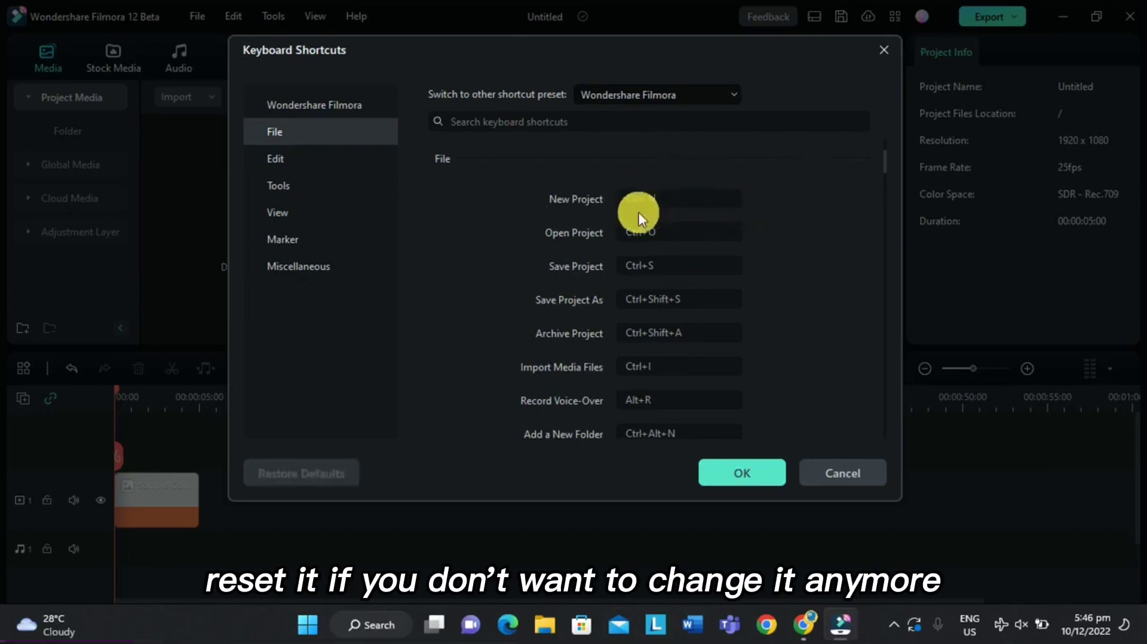
- Review the View, Marker and Miscellaneous shortcuts, return to Marker, and confirm with OK
{"action": "scroll", "coordinate": [762, 240], "scroll_direction": "down", "scroll_amount": 1}
{"action": "scroll", "coordinate": [774, 281], "scroll_direction": "down", "scroll_amount": 5}
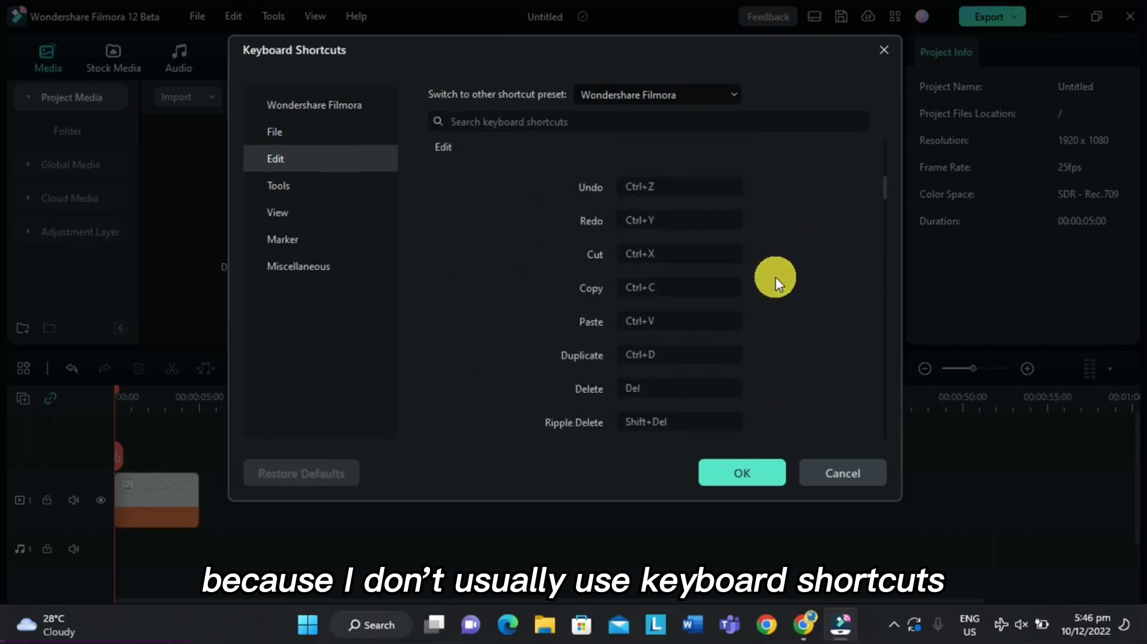
{"action": "scroll", "coordinate": [775, 277], "scroll_direction": "down", "scroll_amount": 5}
{"action": "scroll", "coordinate": [778, 277], "scroll_direction": "down", "scroll_amount": 5}
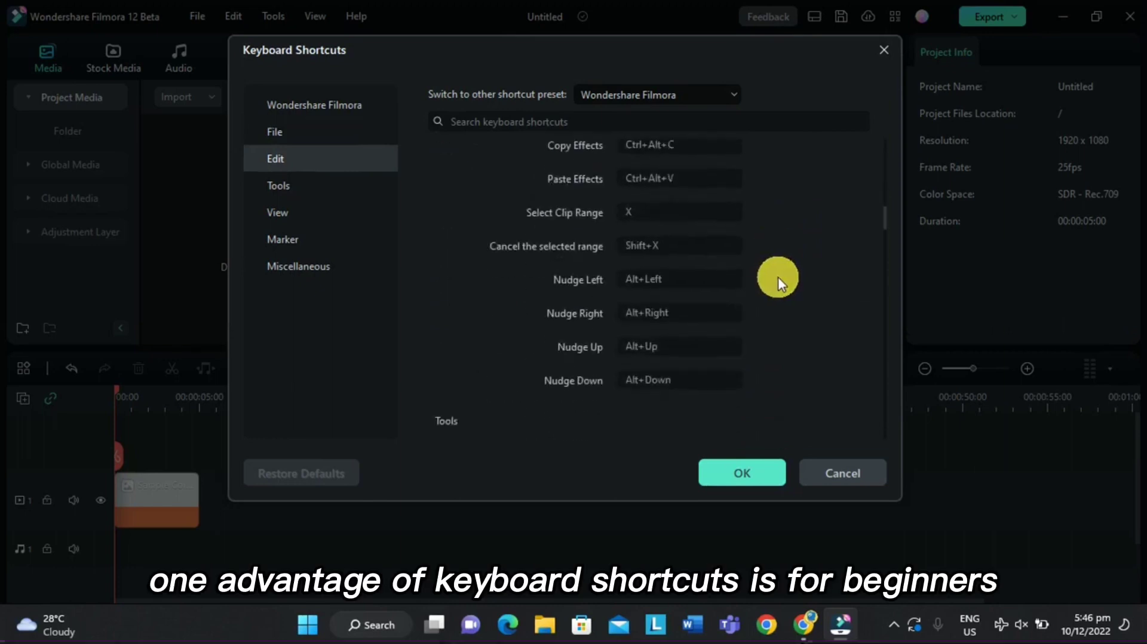
{"action": "scroll", "coordinate": [757, 297], "scroll_direction": "down", "scroll_amount": 2}
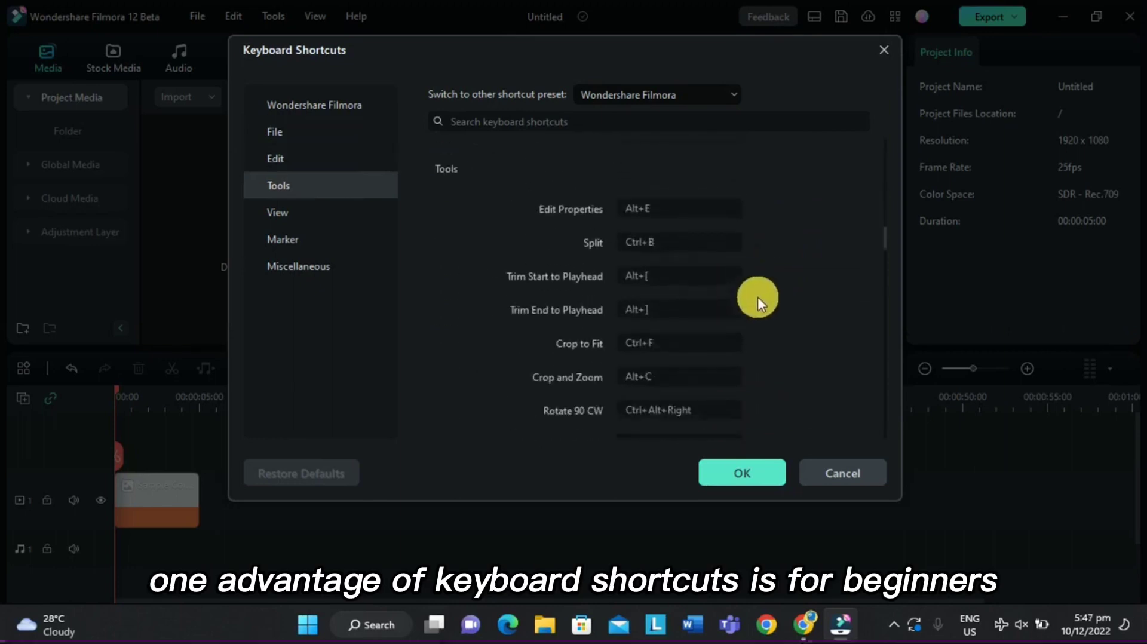
{"action": "scroll", "coordinate": [794, 318], "scroll_direction": "down", "scroll_amount": 4}
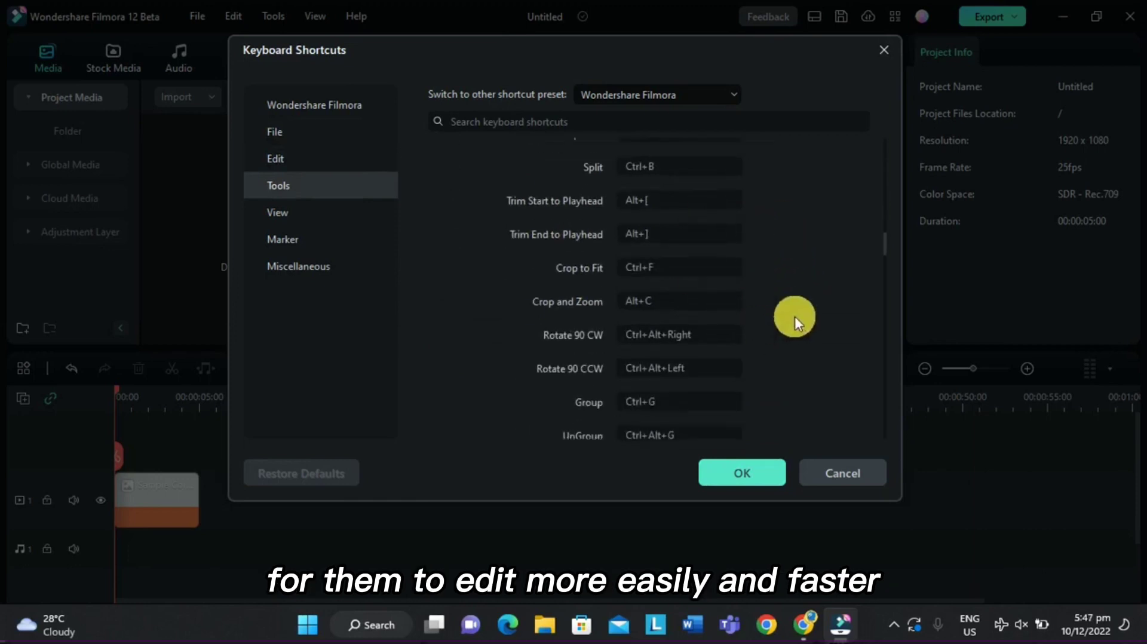
{"action": "scroll", "coordinate": [794, 317], "scroll_direction": "down", "scroll_amount": 5}
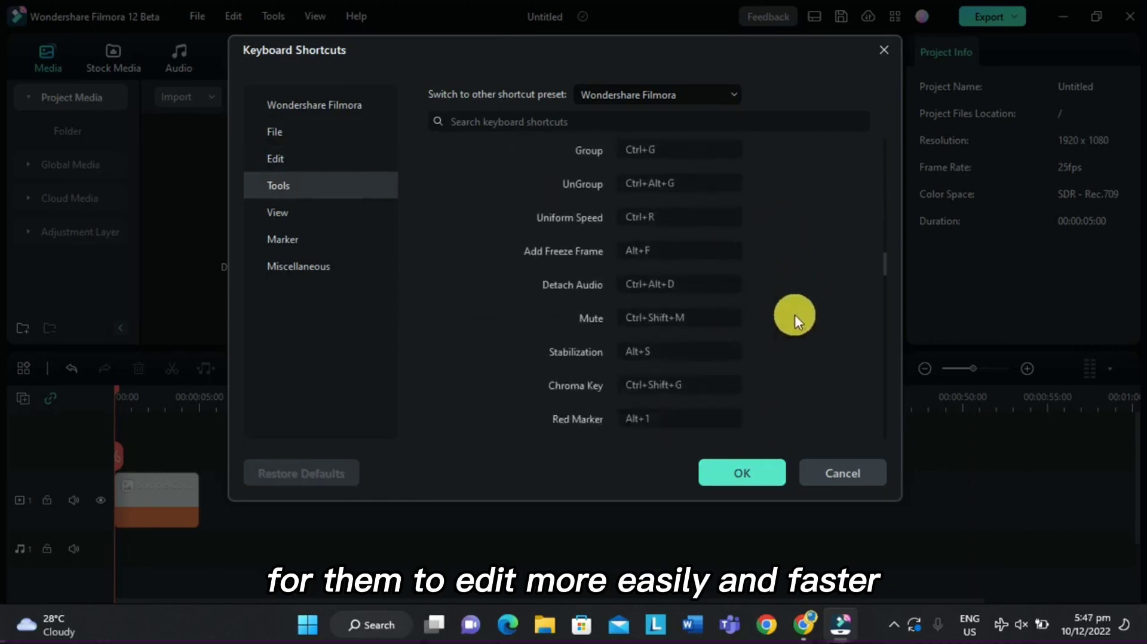
{"action": "scroll", "coordinate": [794, 315], "scroll_direction": "down", "scroll_amount": 1}
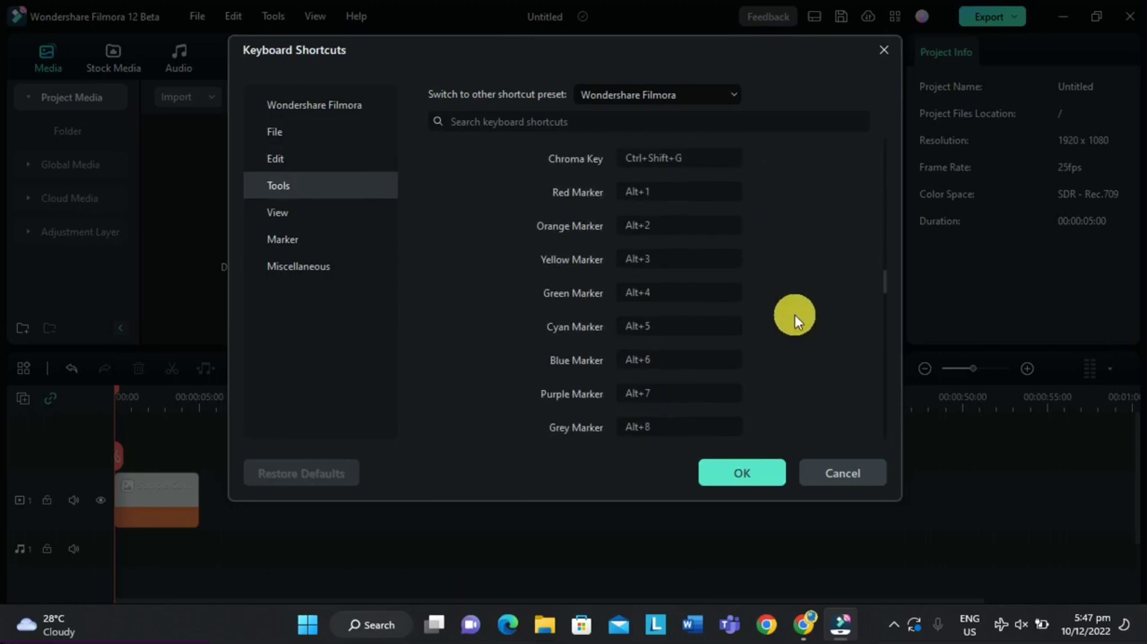
{"action": "scroll", "coordinate": [795, 316], "scroll_direction": "down", "scroll_amount": 4}
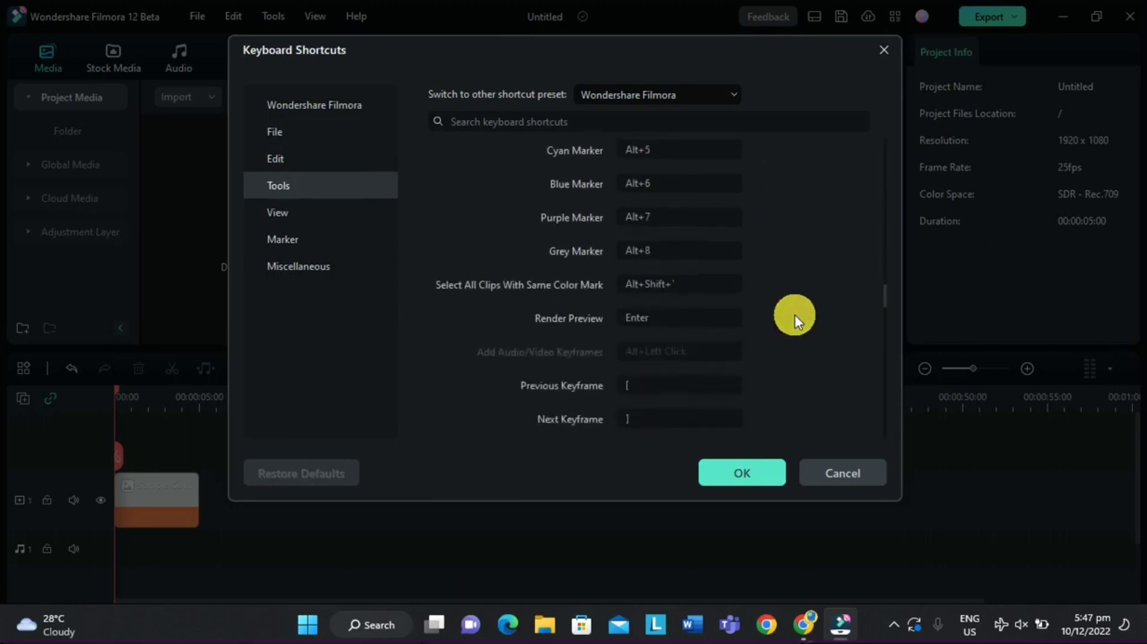
{"action": "scroll", "coordinate": [796, 314], "scroll_direction": "down", "scroll_amount": 8}
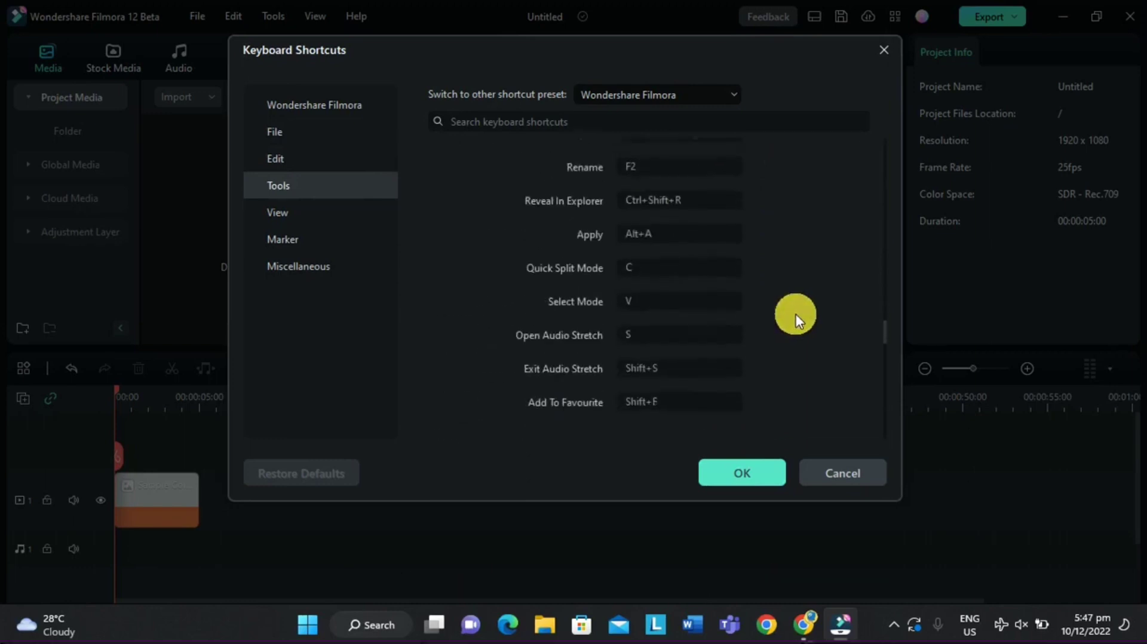
{"action": "scroll", "coordinate": [796, 315], "scroll_direction": "down", "scroll_amount": 6}
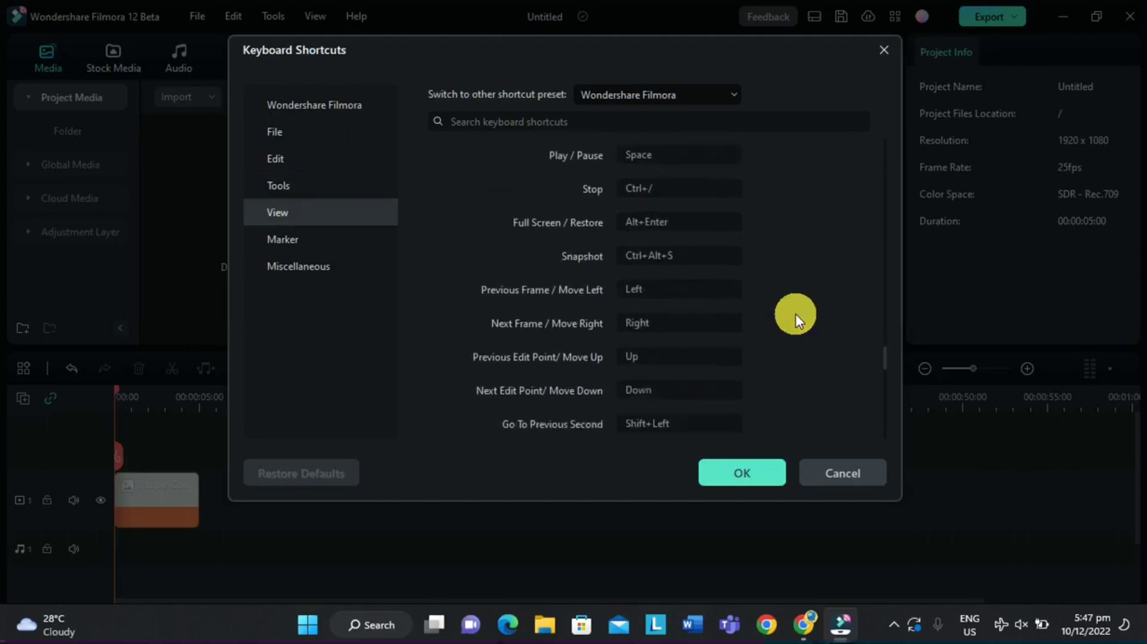
{"action": "scroll", "coordinate": [796, 316], "scroll_direction": "down", "scroll_amount": 8}
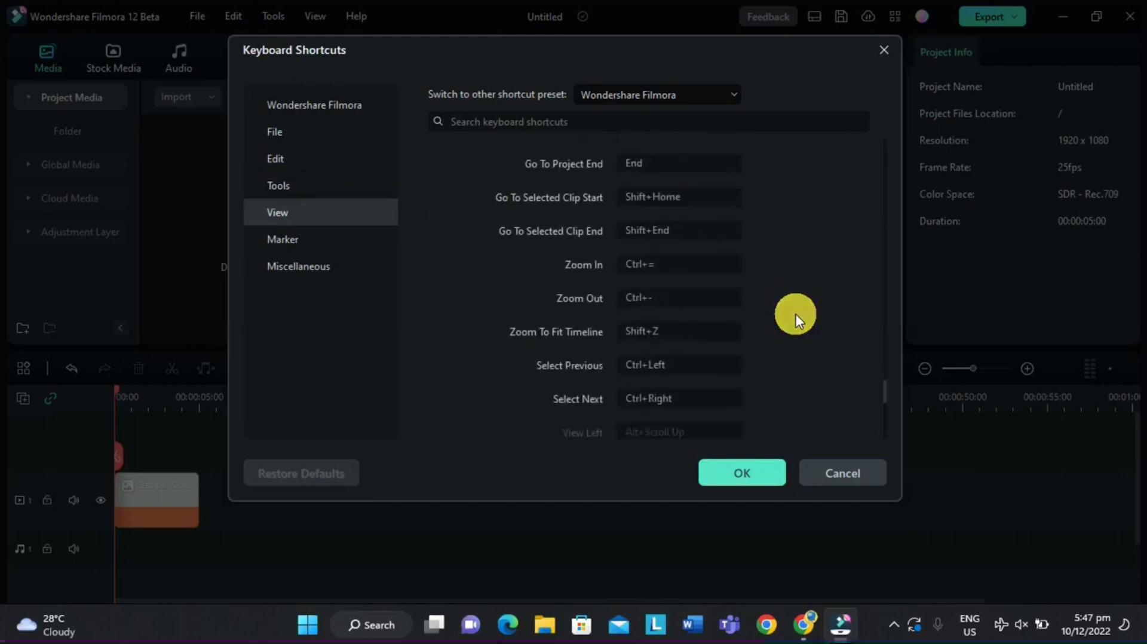
{"action": "scroll", "coordinate": [794, 314], "scroll_direction": "down", "scroll_amount": 5}
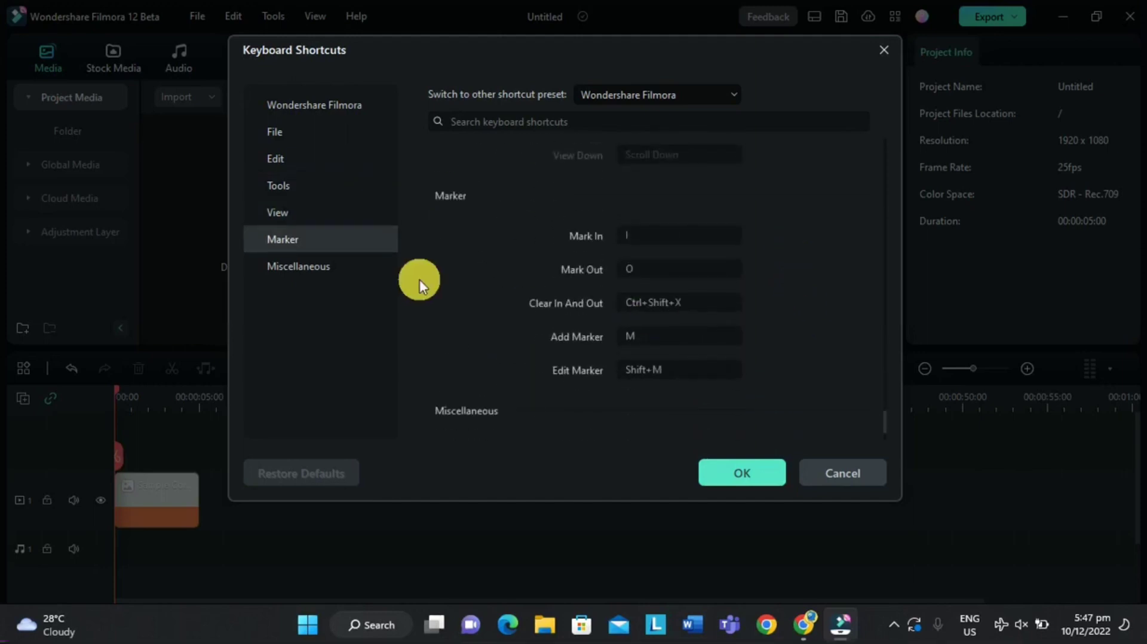
{"action": "scroll", "coordinate": [731, 296], "scroll_direction": "down", "scroll_amount": 1}
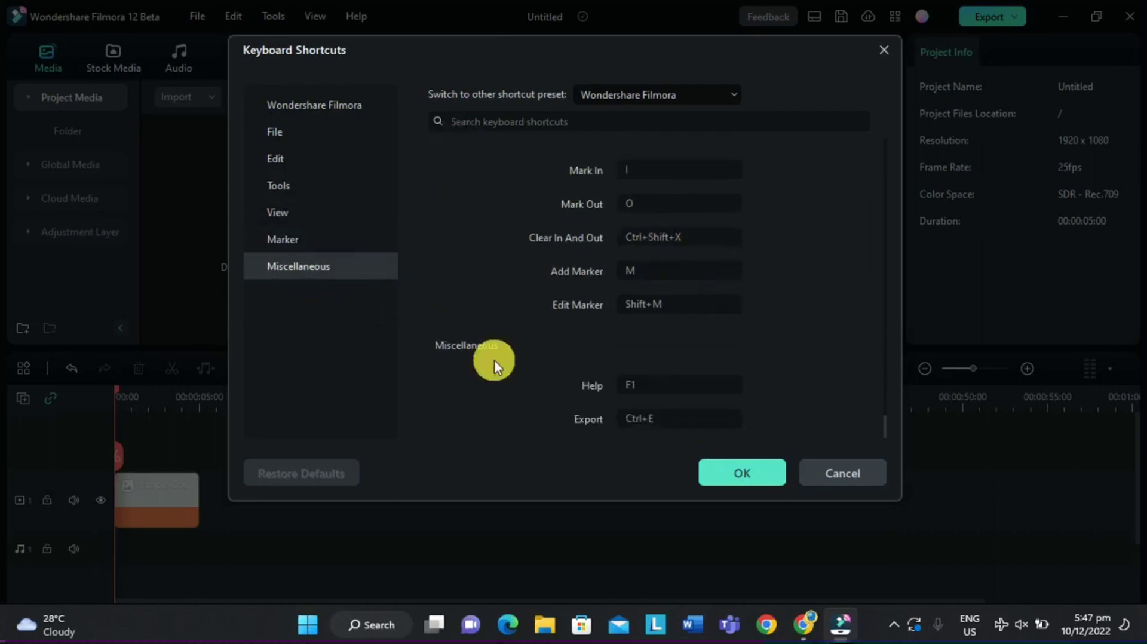
{"action": "left_click", "coordinate": [366, 245]}
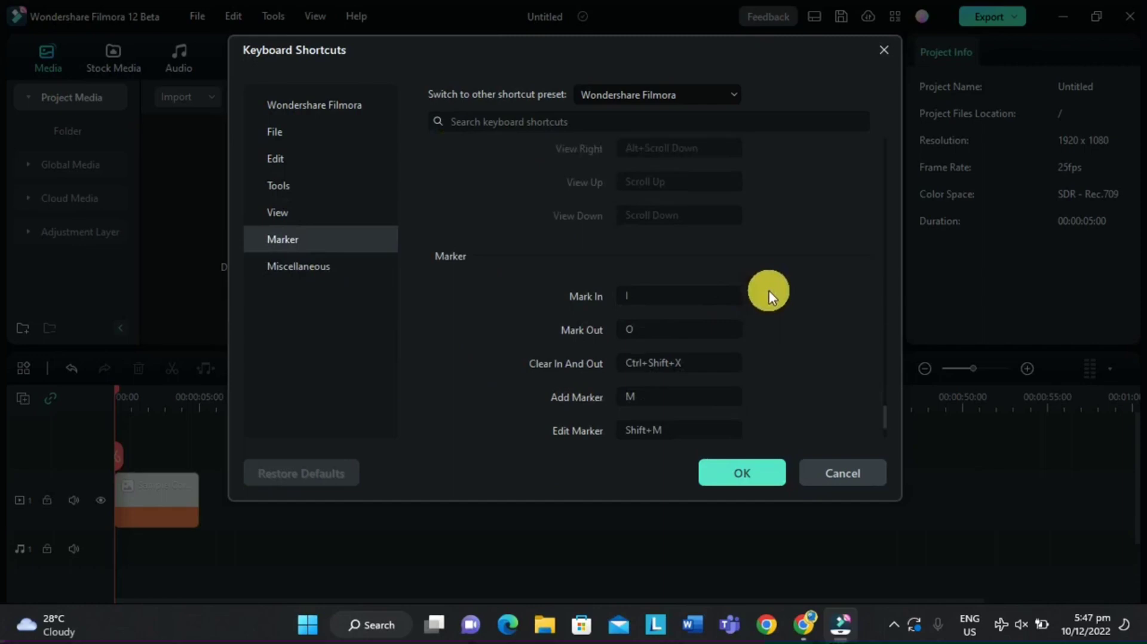
{"action": "left_click", "coordinate": [769, 472]}
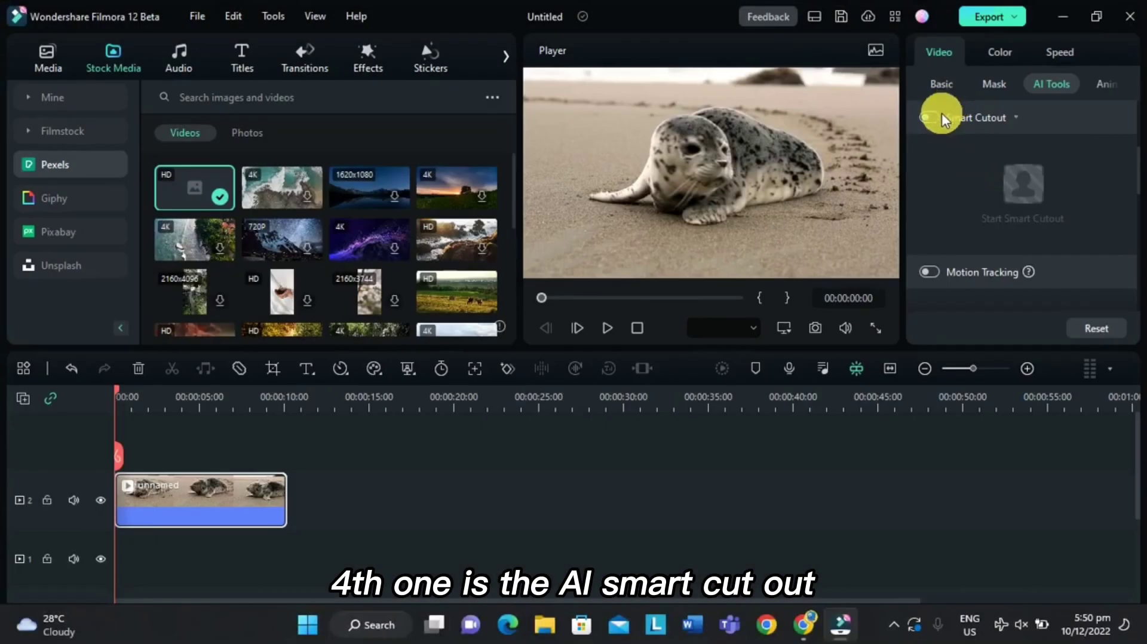
- Switch on Smart Cutout for the seal clip in the AI Tools panel
{"action": "left_click", "coordinate": [933, 117]}
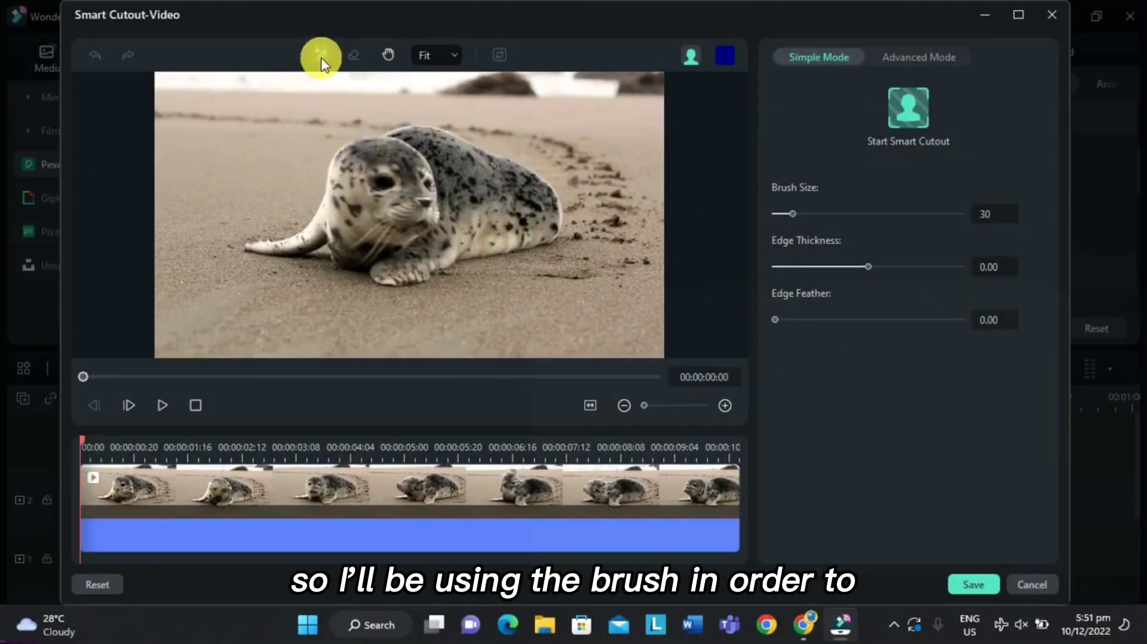
- Brush along the seal's head, neck, flipper and back to mark it as kept
{"action": "left_click", "coordinate": [320, 54]}
{"action": "left_click", "coordinate": [363, 144]}
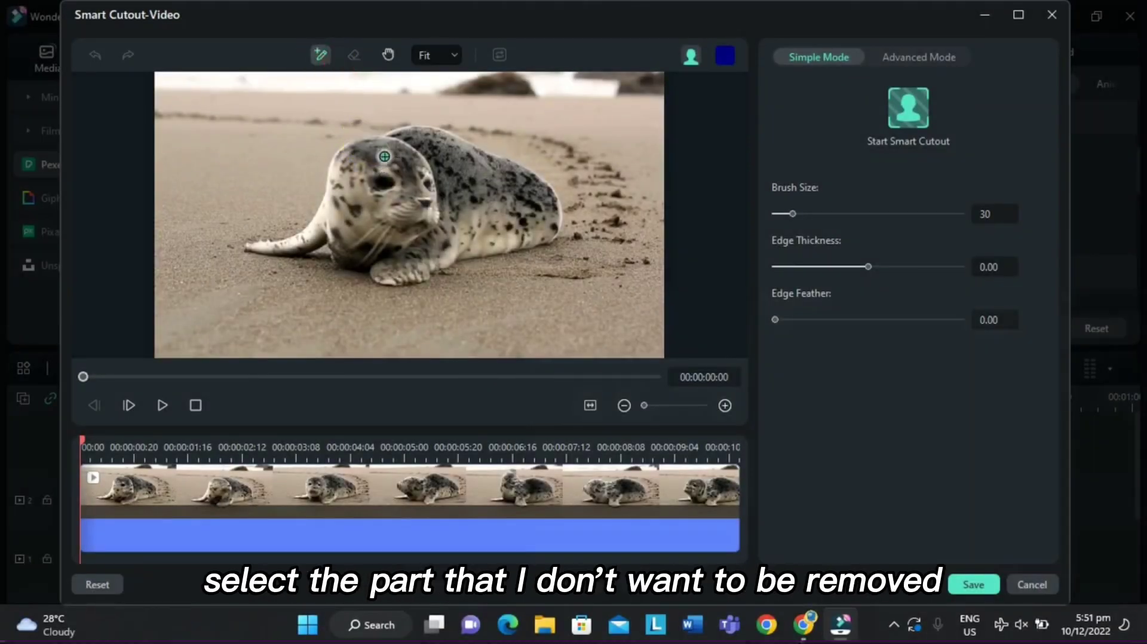
{"action": "mouse_move", "coordinate": [346, 207]}
{"action": "left_mouse_down"}
{"action": "mouse_move", "coordinate": [333, 245]}
{"action": "mouse_move", "coordinate": [286, 263]}
{"action": "mouse_move", "coordinate": [349, 250]}
{"action": "mouse_move", "coordinate": [353, 275]}
{"action": "mouse_move", "coordinate": [420, 295]}
{"action": "mouse_move", "coordinate": [560, 253]}
{"action": "left_mouse_up"}
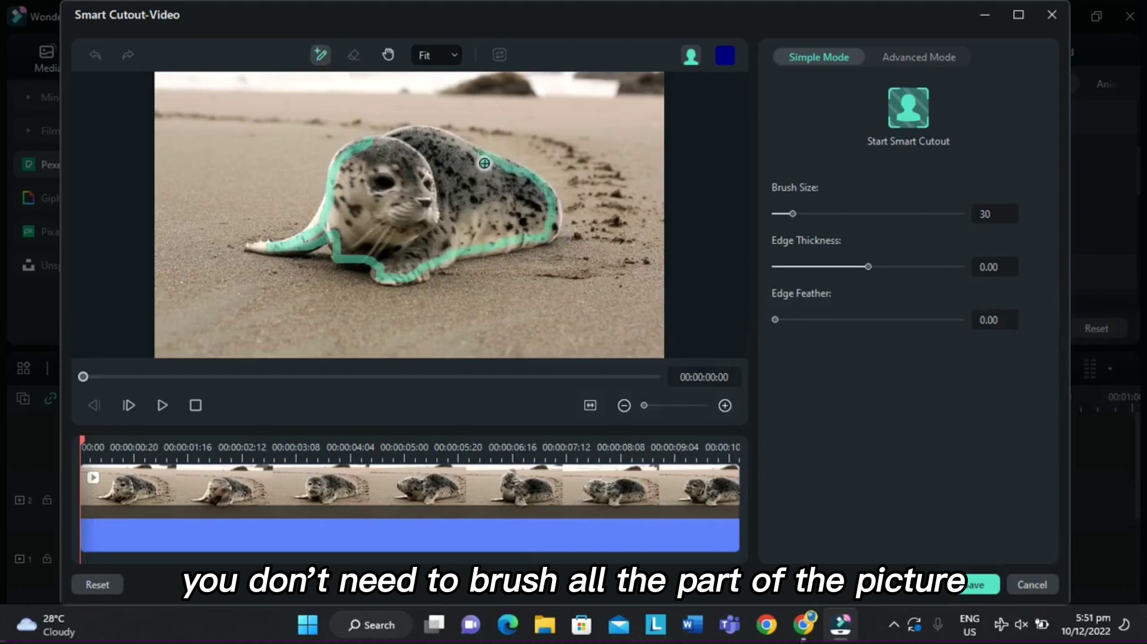
{"action": "left_click_drag", "start_coordinate": [445, 147], "coordinate": [422, 148]}
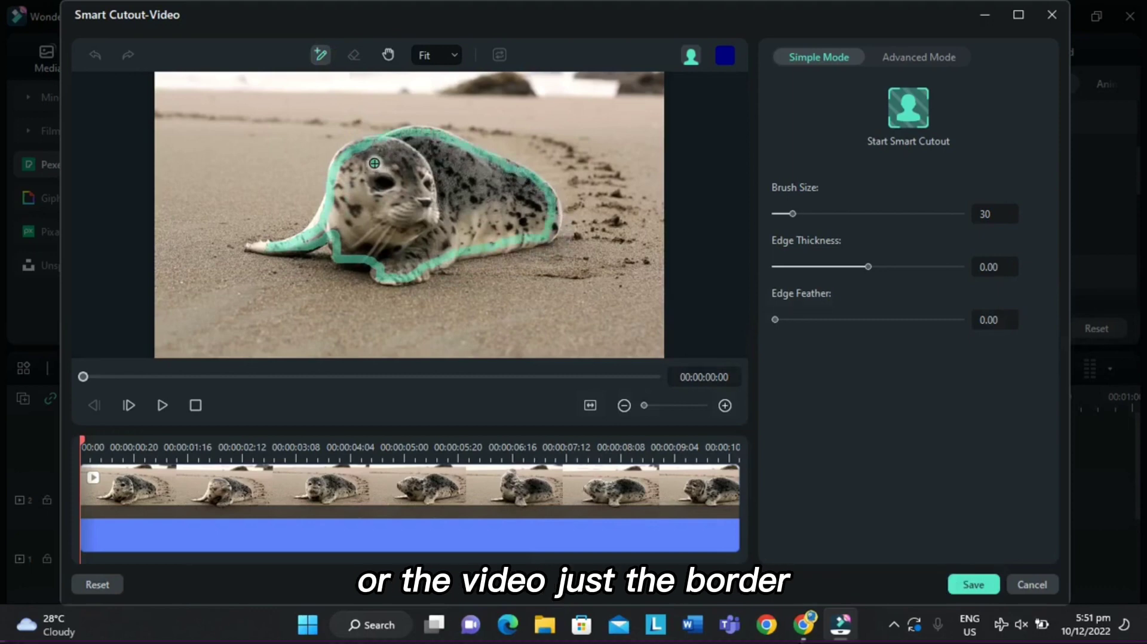
{"action": "mouse_move", "coordinate": [385, 200]}
{"action": "left_mouse_down"}
{"action": "mouse_move", "coordinate": [448, 194]}
{"action": "mouse_move", "coordinate": [365, 239]}
{"action": "mouse_move", "coordinate": [442, 231]}
{"action": "mouse_move", "coordinate": [478, 192]}
{"action": "left_mouse_up"}
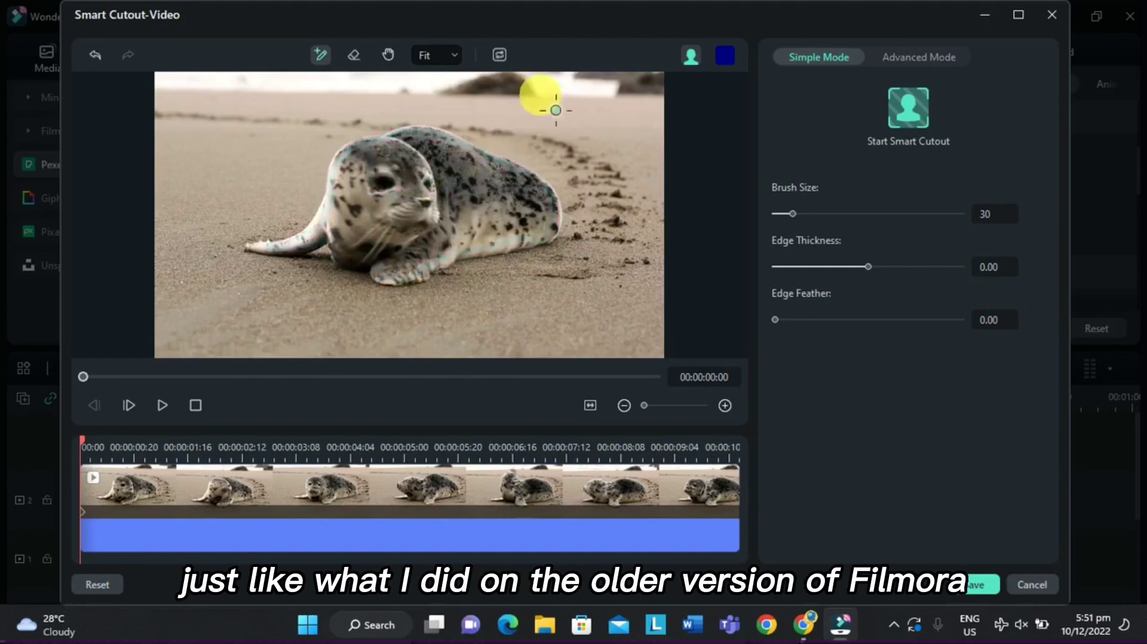
- Check the mask with Alpha Overlay, then save the cutout to the clip
{"action": "left_click", "coordinate": [691, 56]}
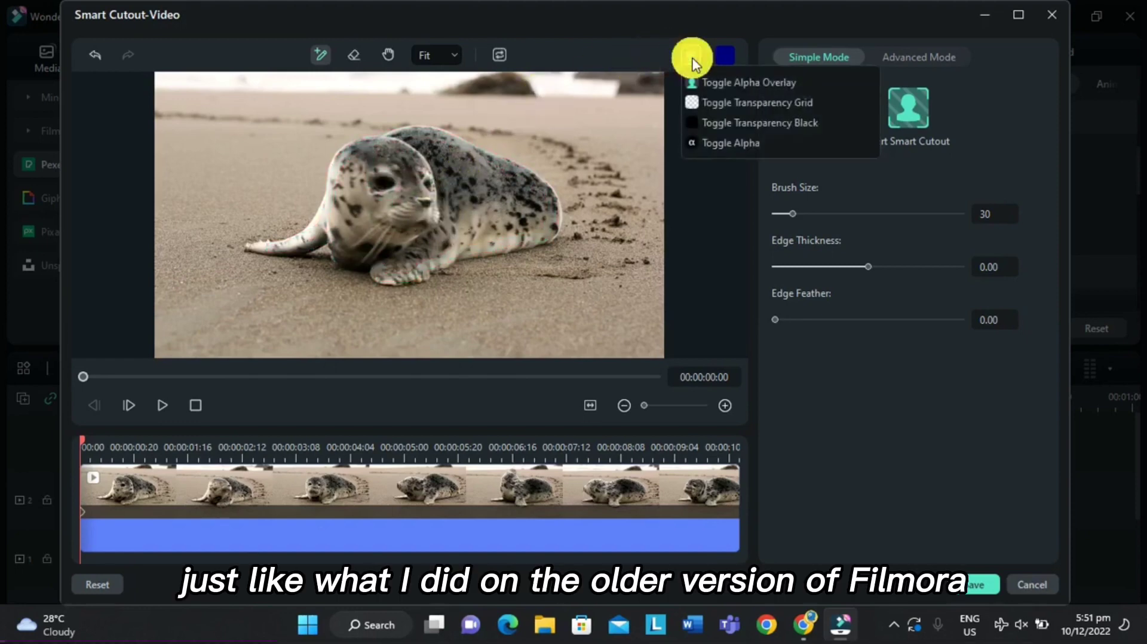
{"action": "left_click", "coordinate": [692, 57]}
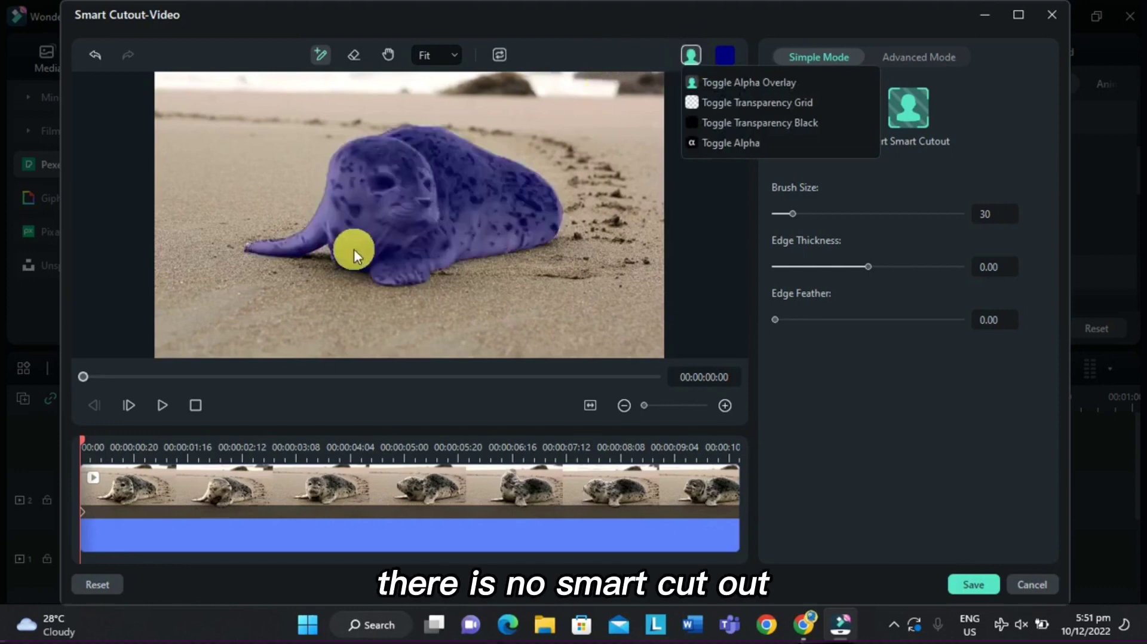
{"action": "left_click", "coordinate": [453, 207]}
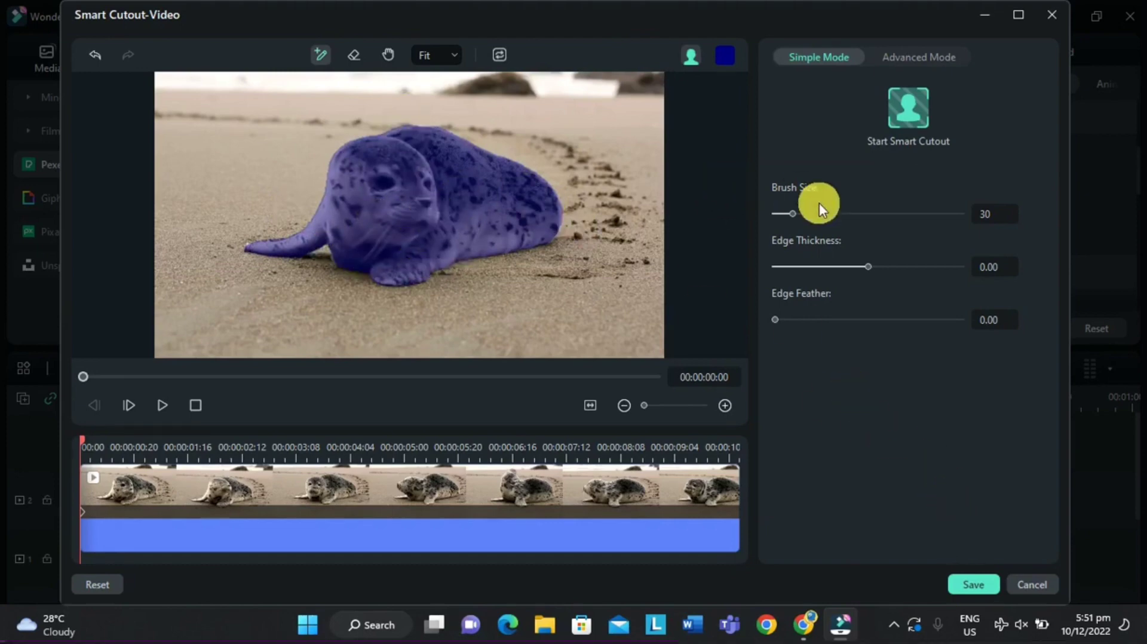
{"action": "left_click", "coordinate": [975, 580]}
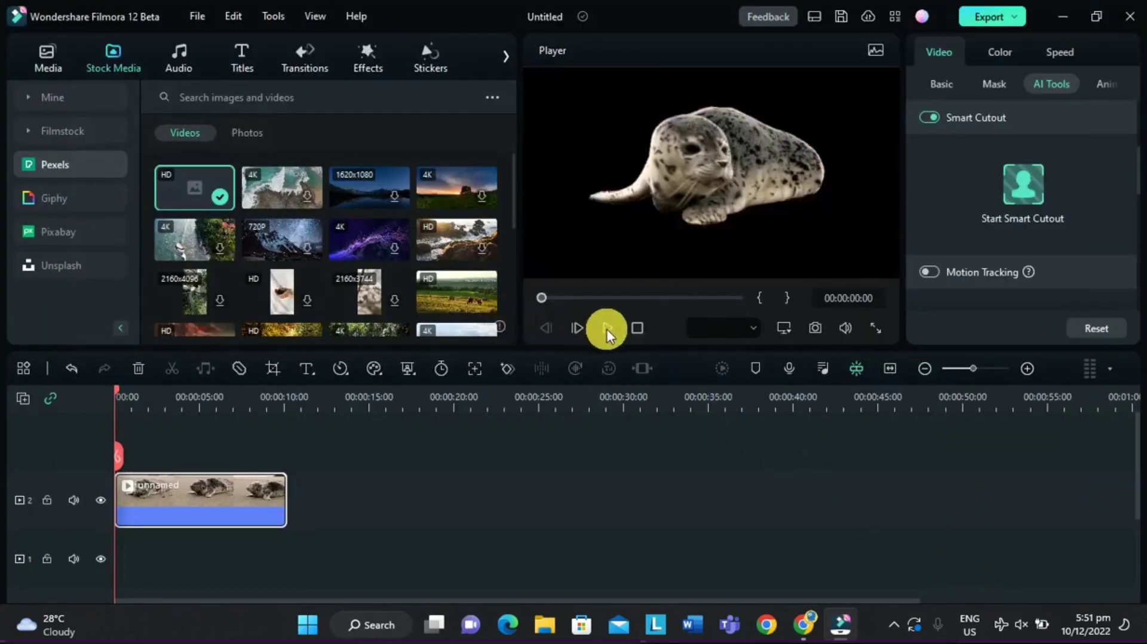
{"action": "left_click", "coordinate": [607, 329]}
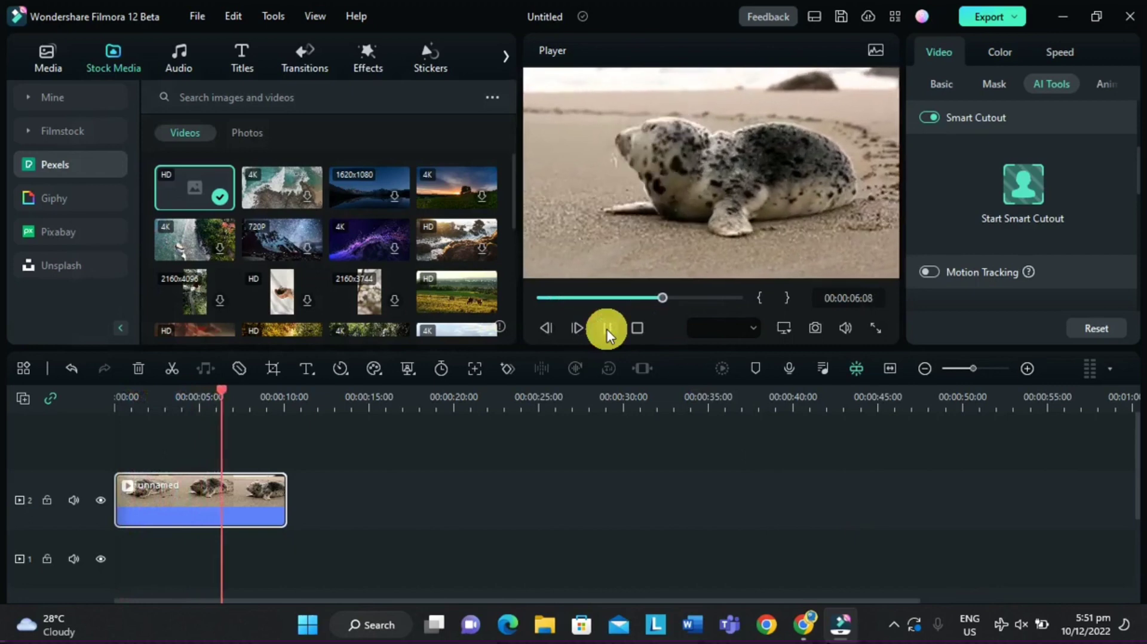
{"action": "left_click", "coordinate": [607, 329]}
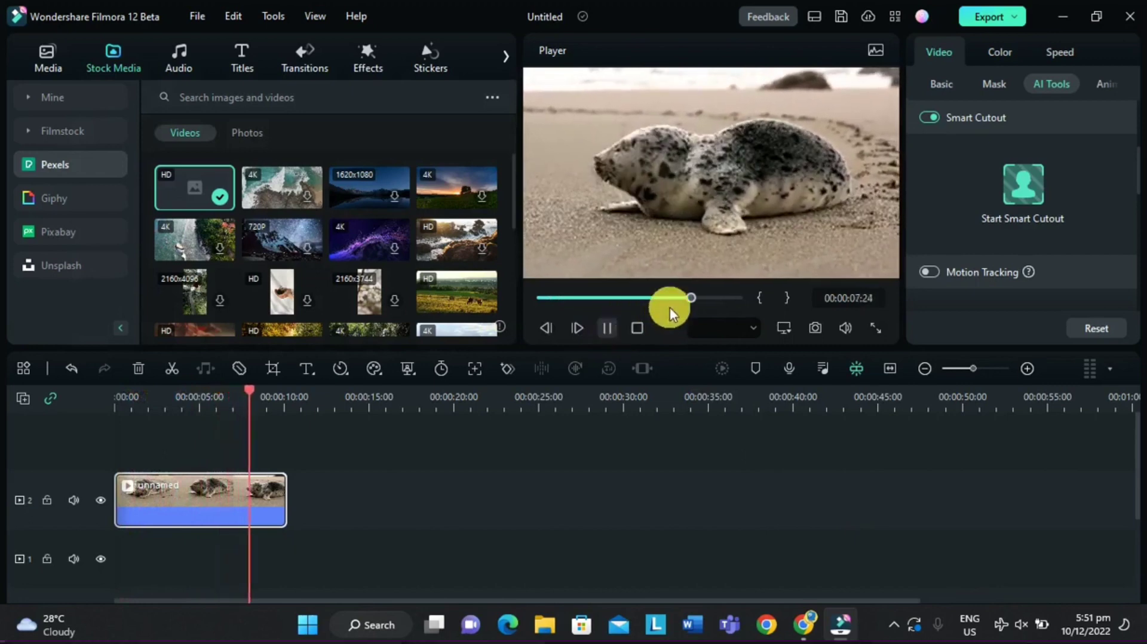
{"action": "left_click_drag", "start_coordinate": [693, 299], "coordinate": [517, 317]}
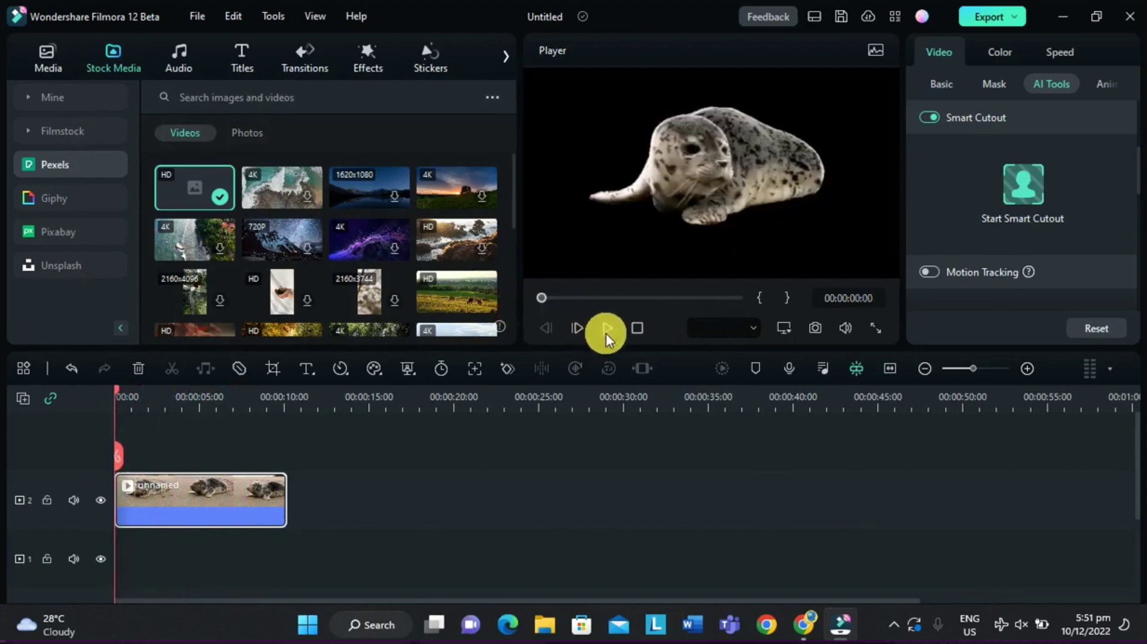
{"action": "left_click", "coordinate": [607, 335]}
{"action": "left_click", "coordinate": [607, 332]}
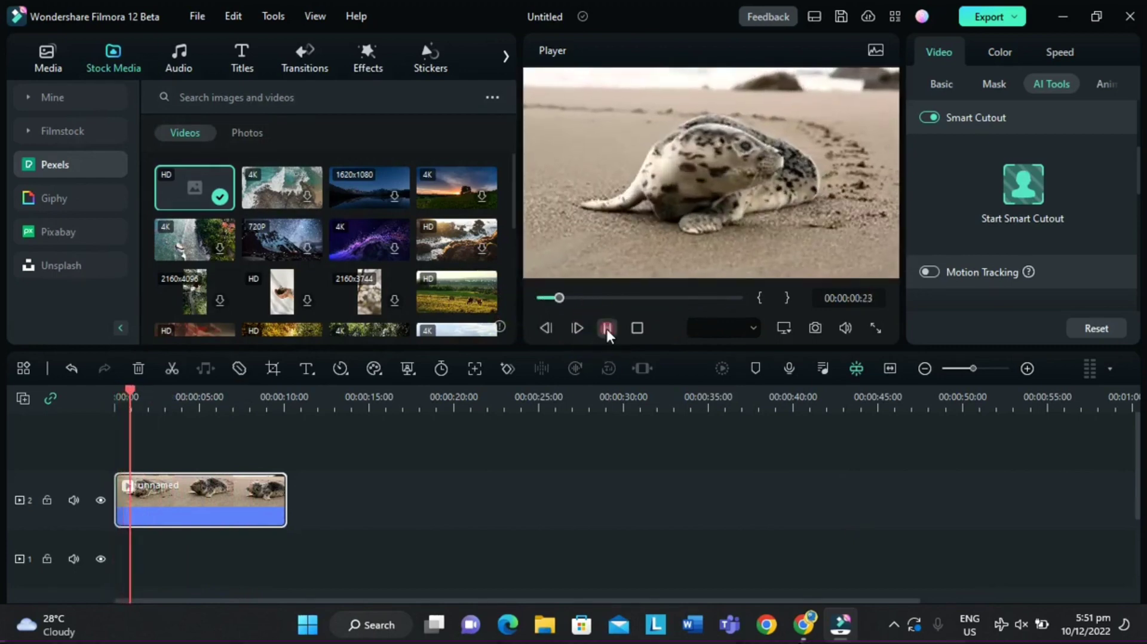
{"action": "left_click_drag", "start_coordinate": [564, 301], "coordinate": [541, 299]}
{"action": "left_click", "coordinate": [762, 310]}
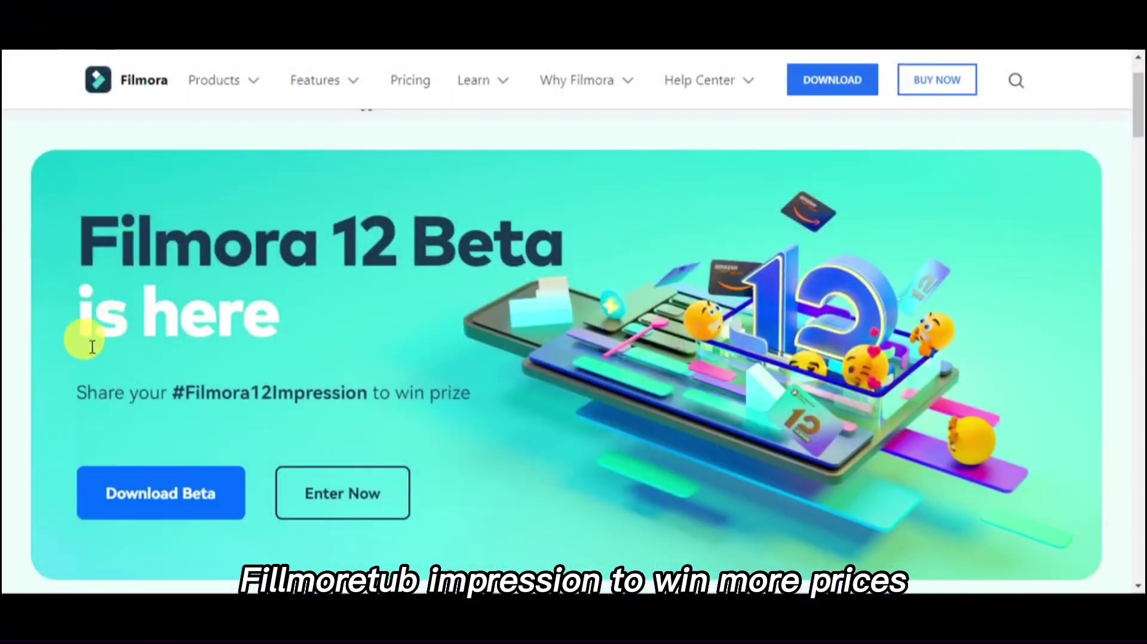
- Scroll past the four new-feature cards and Share and Win contest to the Wondershare footer
{"action": "scroll", "coordinate": [82, 332], "scroll_direction": "down", "scroll_amount": 5}
{"action": "scroll", "coordinate": [78, 352], "scroll_direction": "down", "scroll_amount": 6}
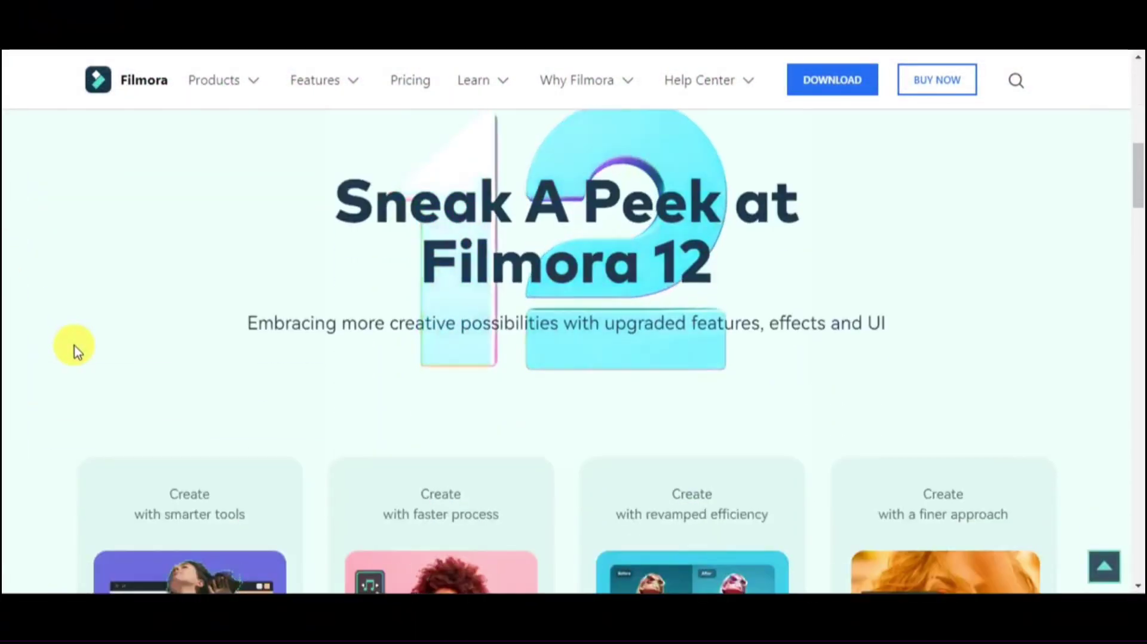
{"action": "scroll", "coordinate": [77, 351], "scroll_direction": "down", "scroll_amount": 5}
{"action": "scroll", "coordinate": [78, 351], "scroll_direction": "down", "scroll_amount": 10}
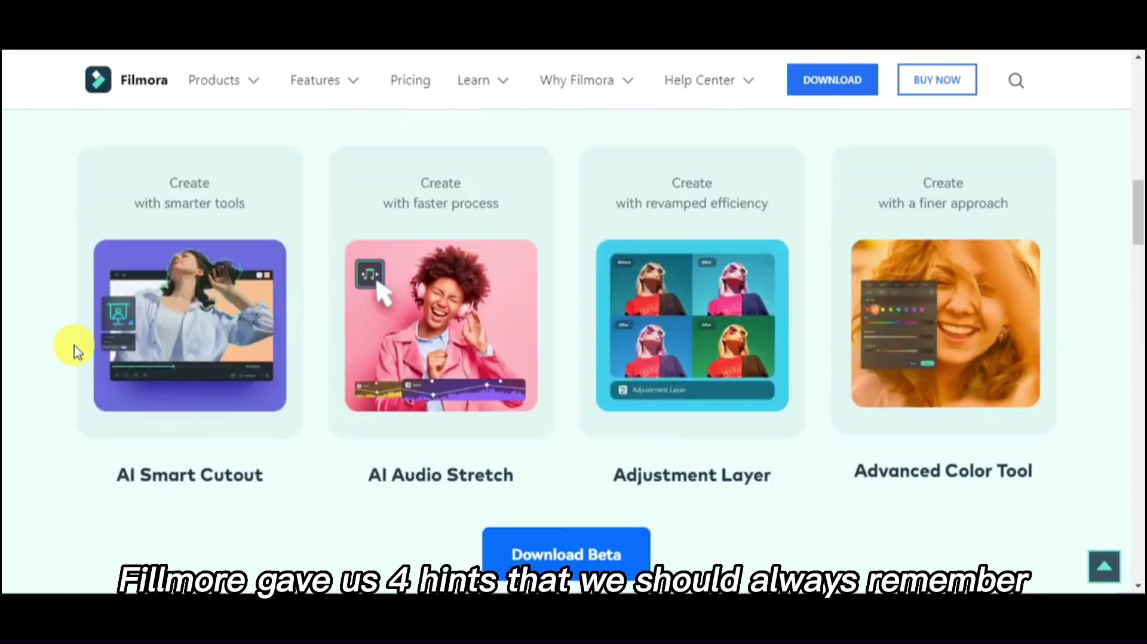
{"action": "scroll", "coordinate": [78, 352], "scroll_direction": "down", "scroll_amount": 10}
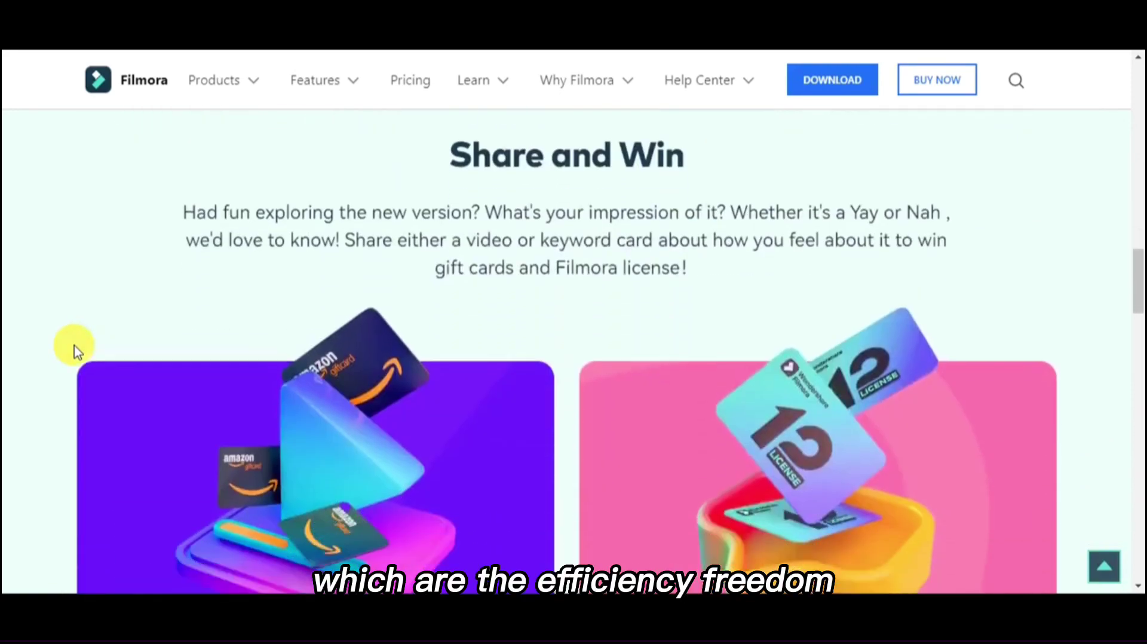
{"action": "scroll", "coordinate": [75, 344], "scroll_direction": "down", "scroll_amount": 15}
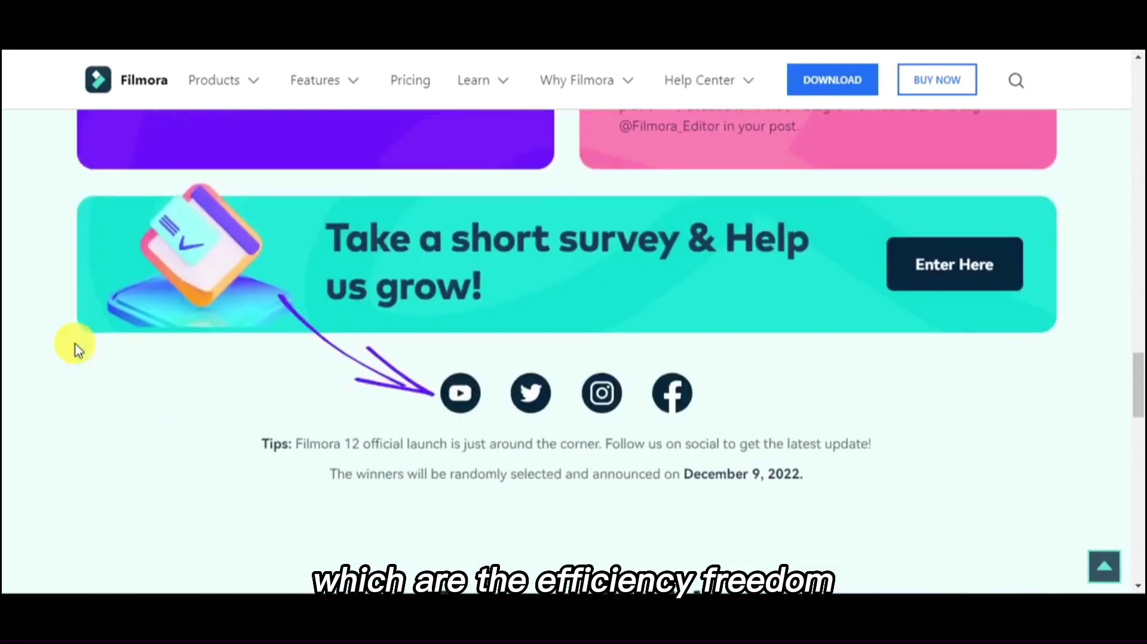
{"action": "scroll", "coordinate": [75, 343], "scroll_direction": "down", "scroll_amount": 5}
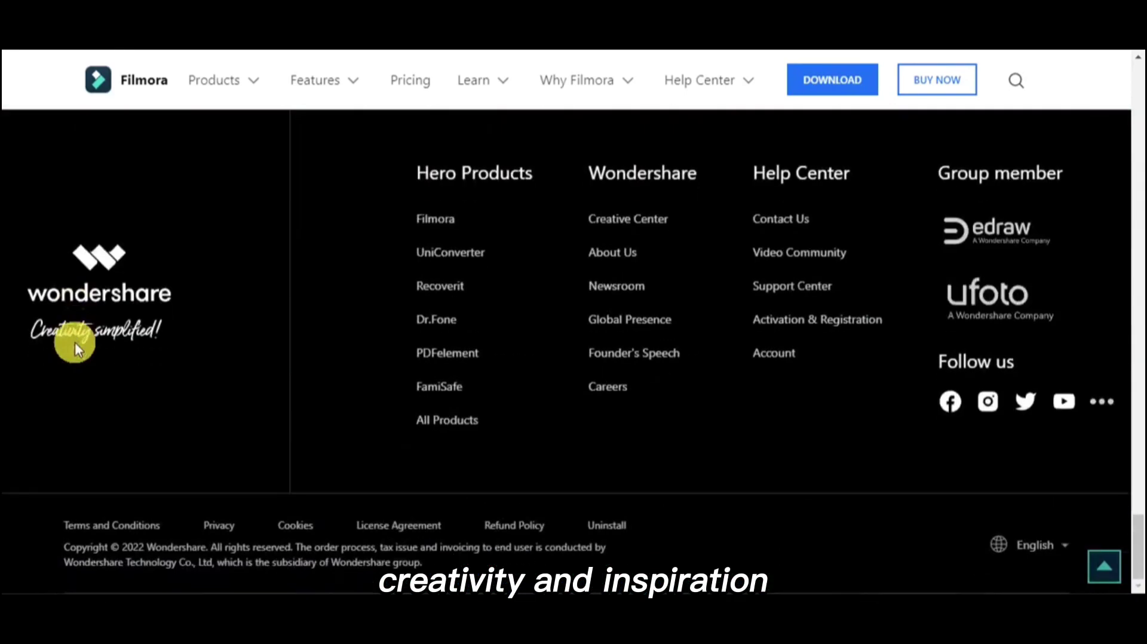